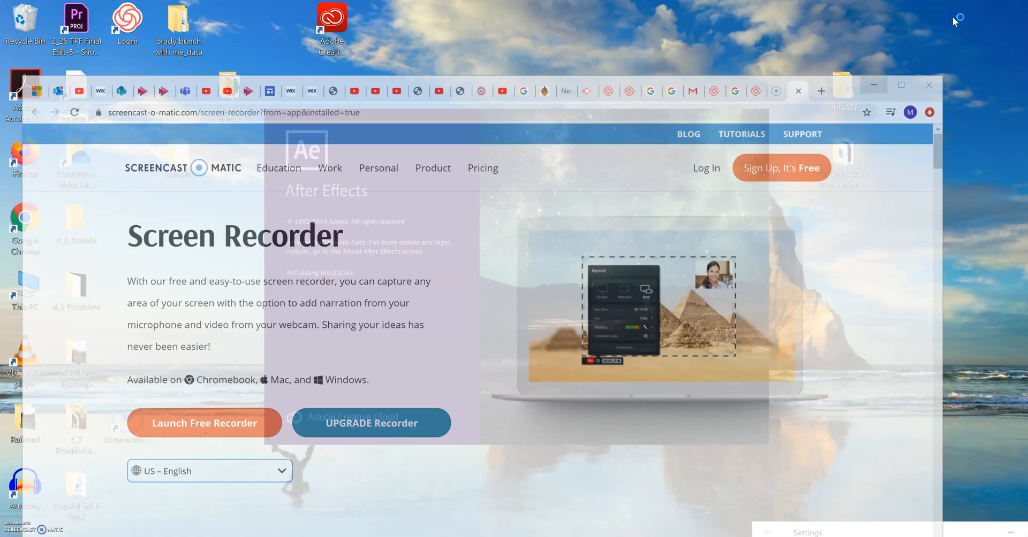
Create a new, empty After Effects project
left_click(956, 17)
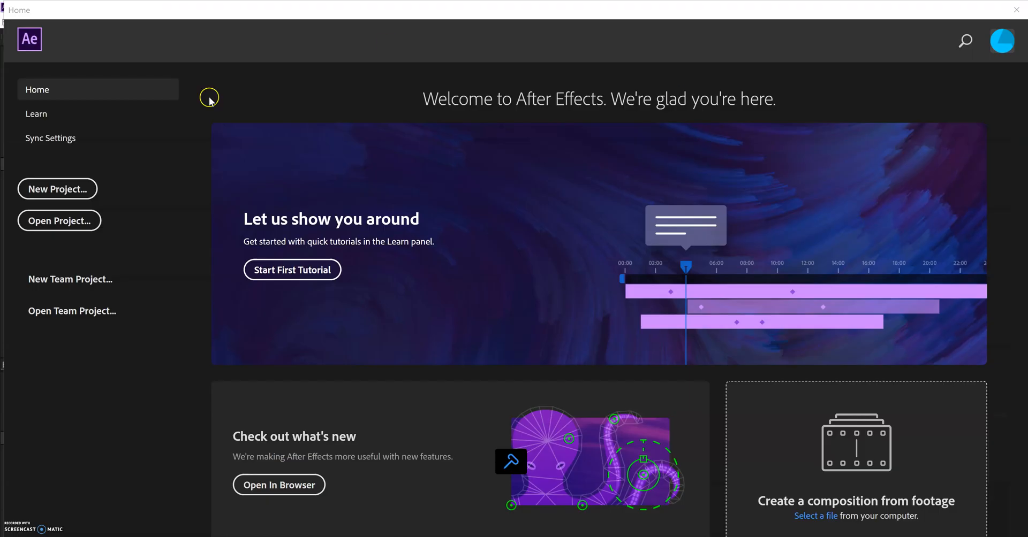
left_click(77, 190)
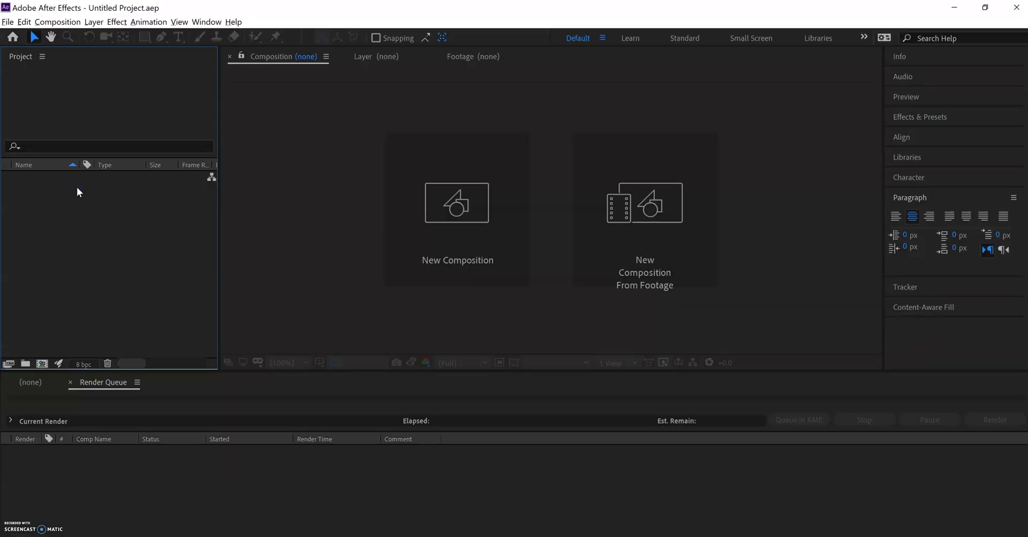
left_click(7, 21)
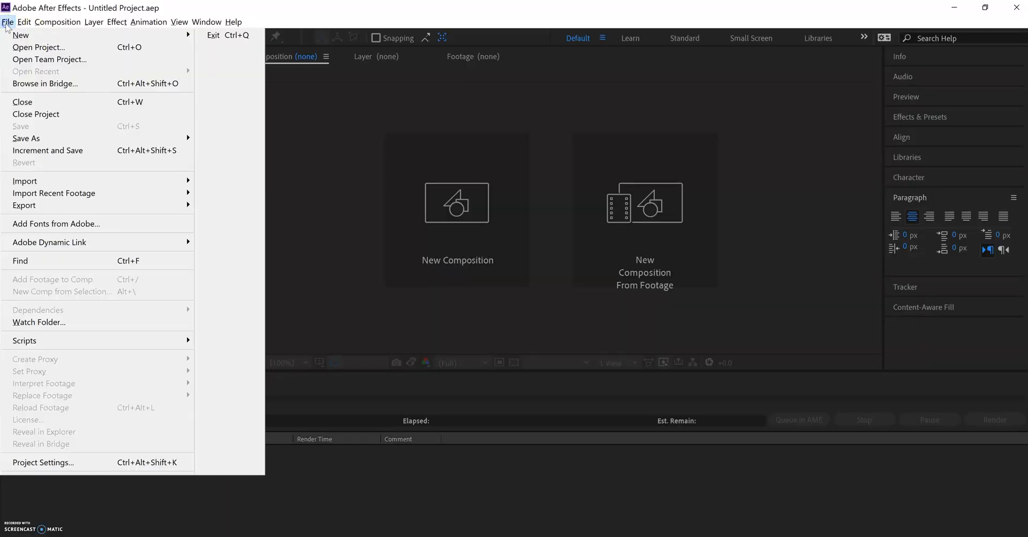
mouse_move(16, 39)
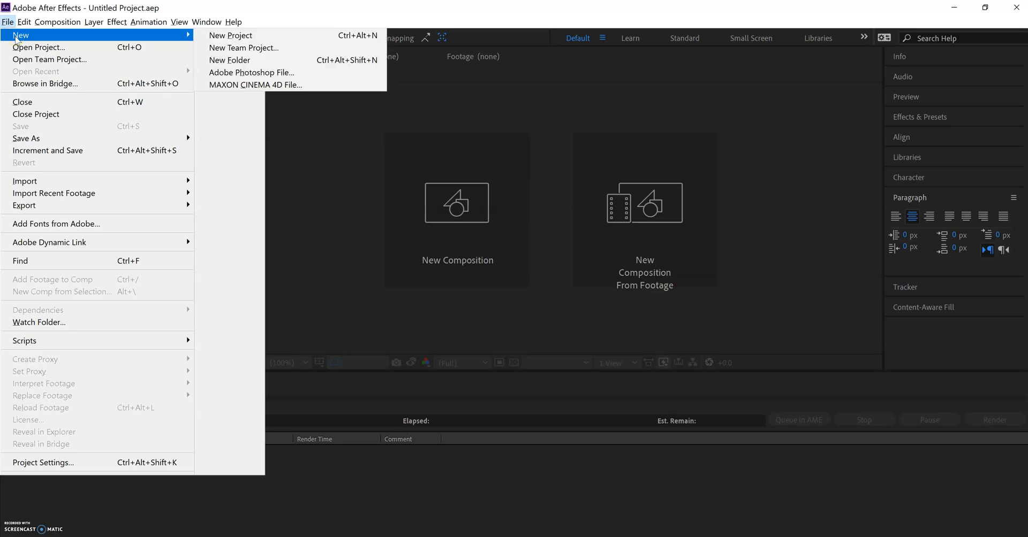
Create a new composition with the HDTV 1080 29.97 preset and a duration of 15 seconds
left_click(57, 23)
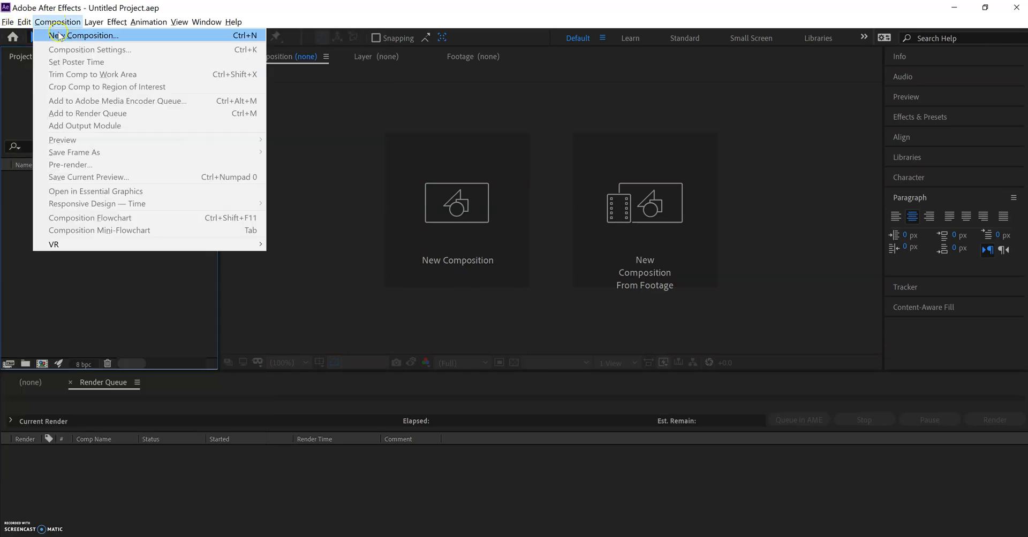
left_click(59, 35)
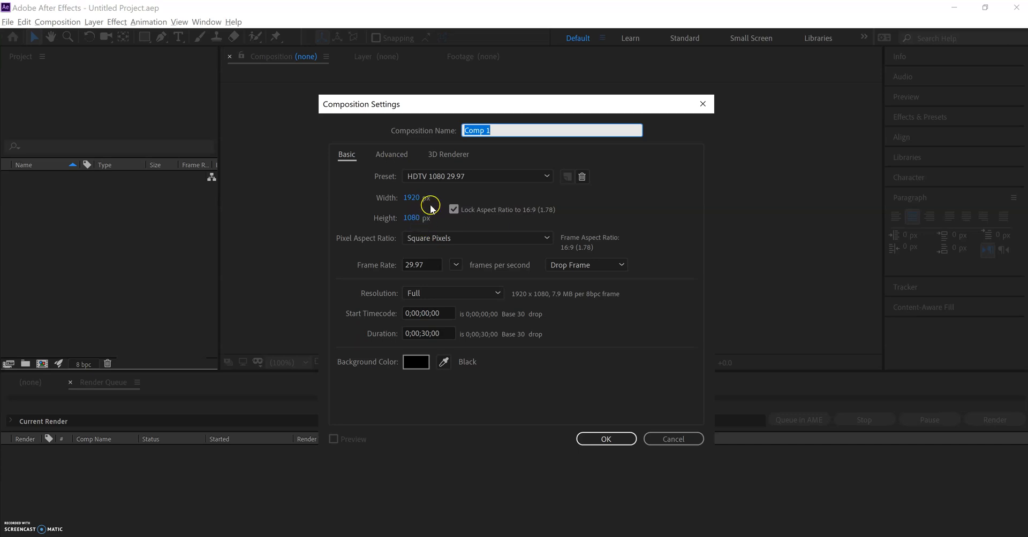
left_click(429, 206)
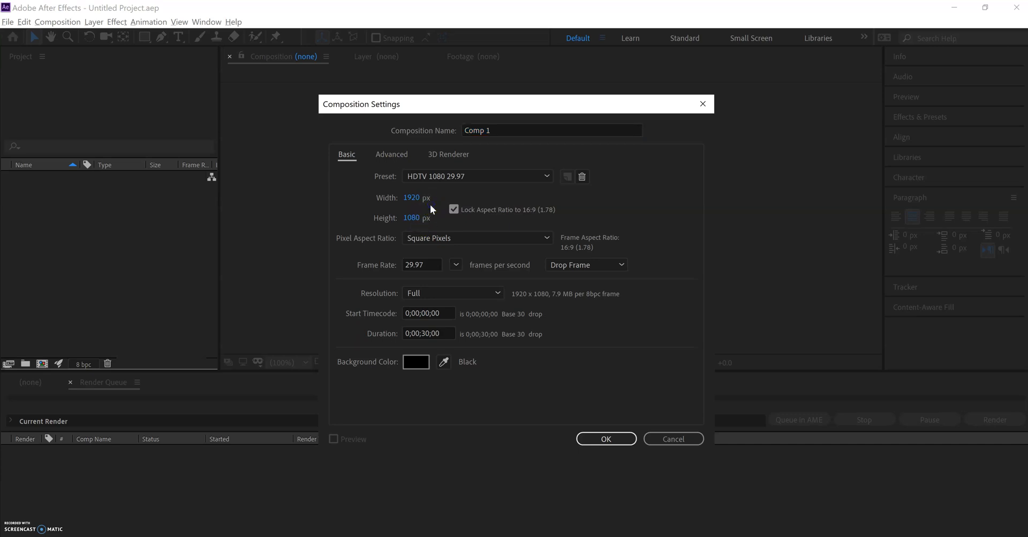
left_click(429, 265)
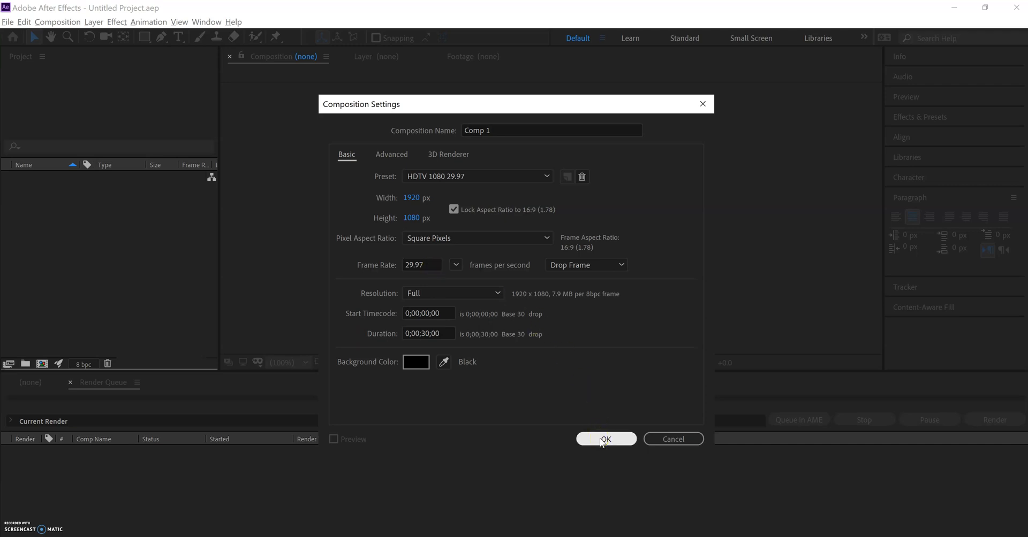
left_click(433, 337)
left_click_drag(431, 334, 422, 336)
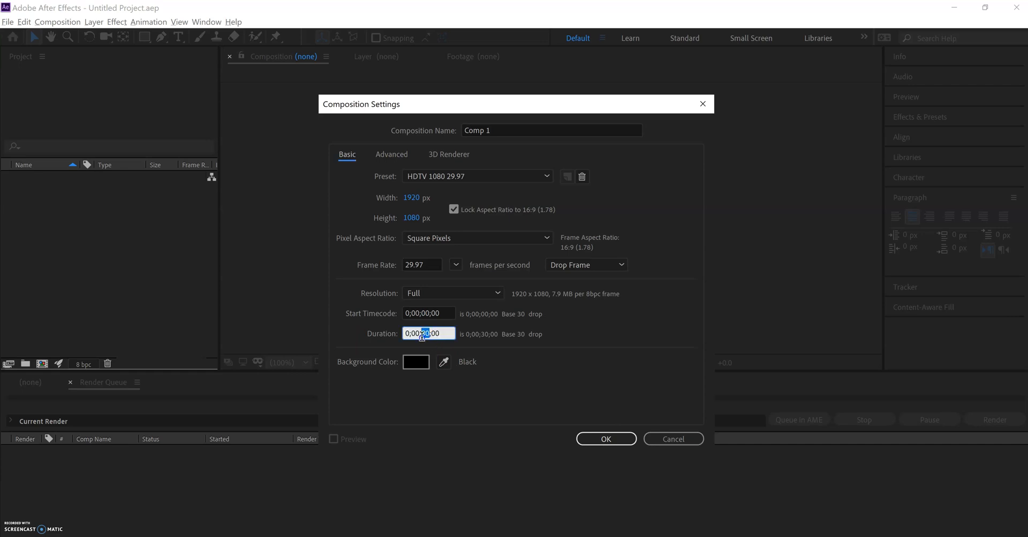
type("15")
left_click(591, 434)
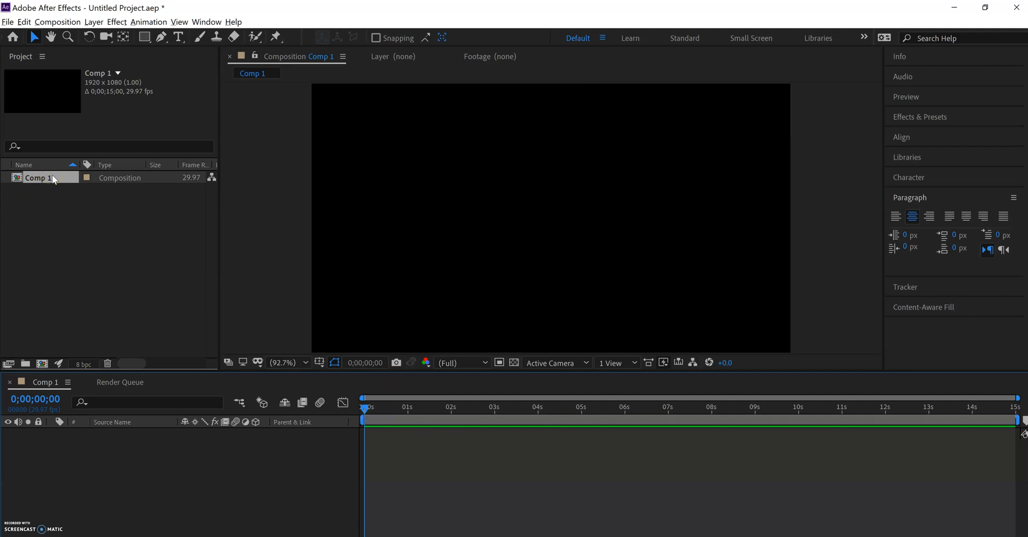
Import bam.png from the Special Effects folder as footage
left_click(7, 22)
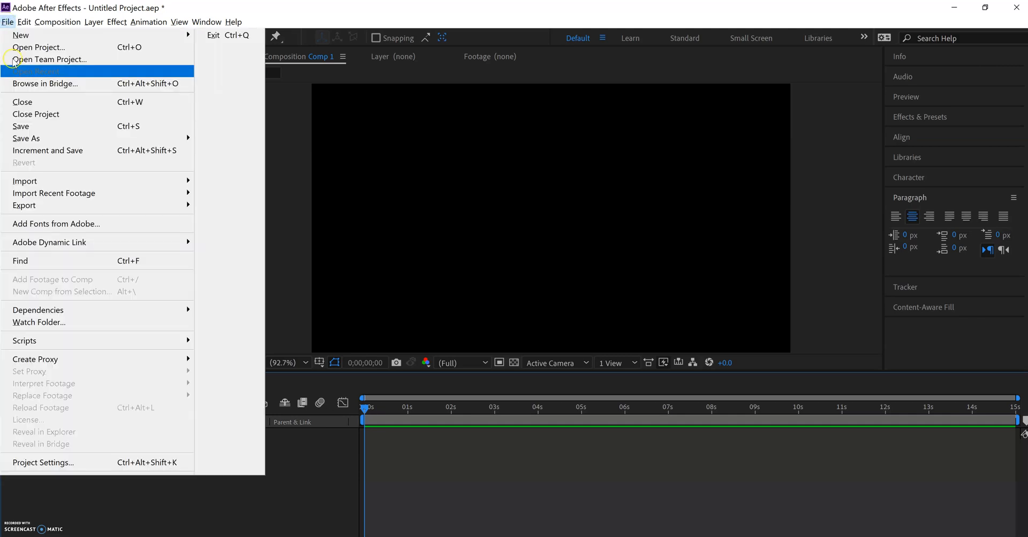
mouse_move(46, 182)
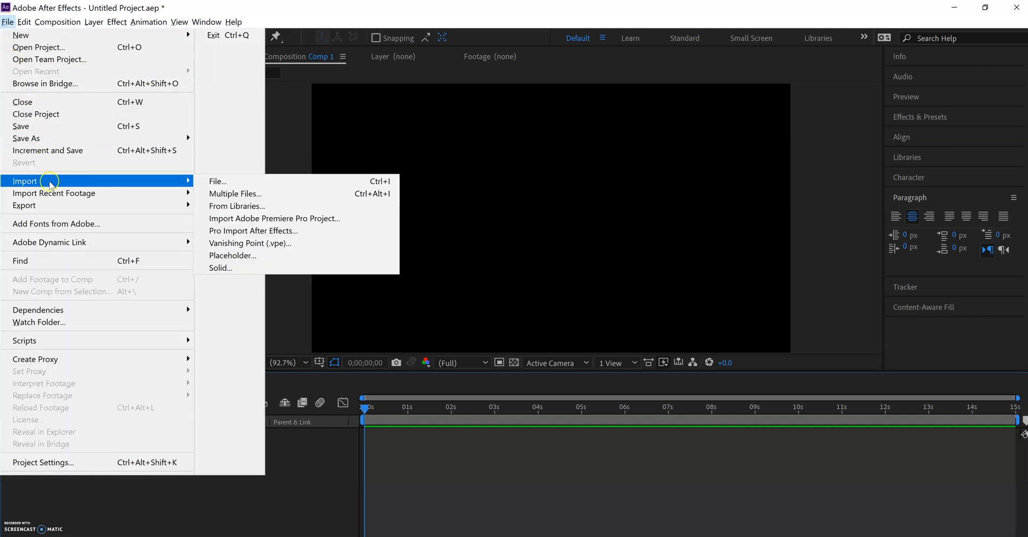
left_click(221, 182)
left_click(166, 147)
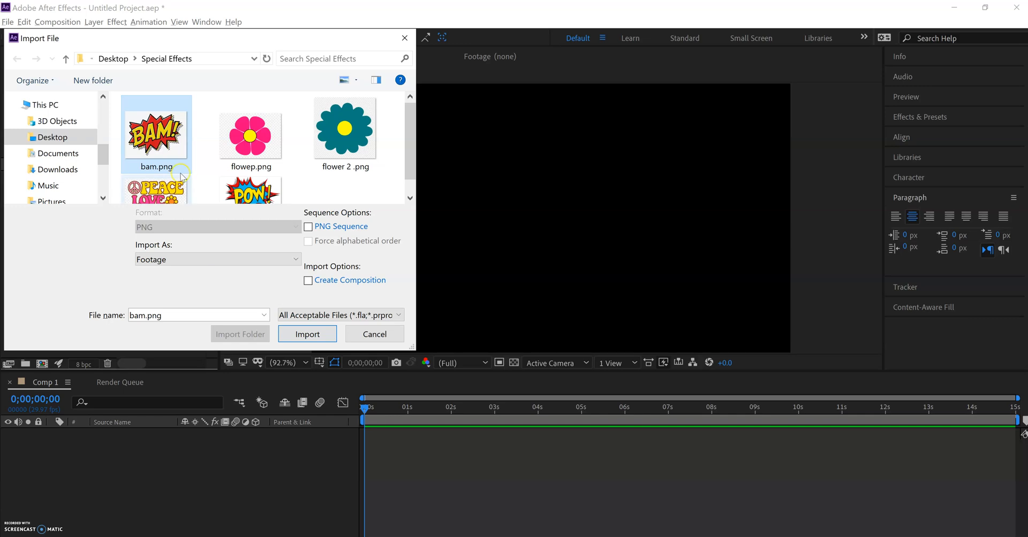
left_click(303, 336)
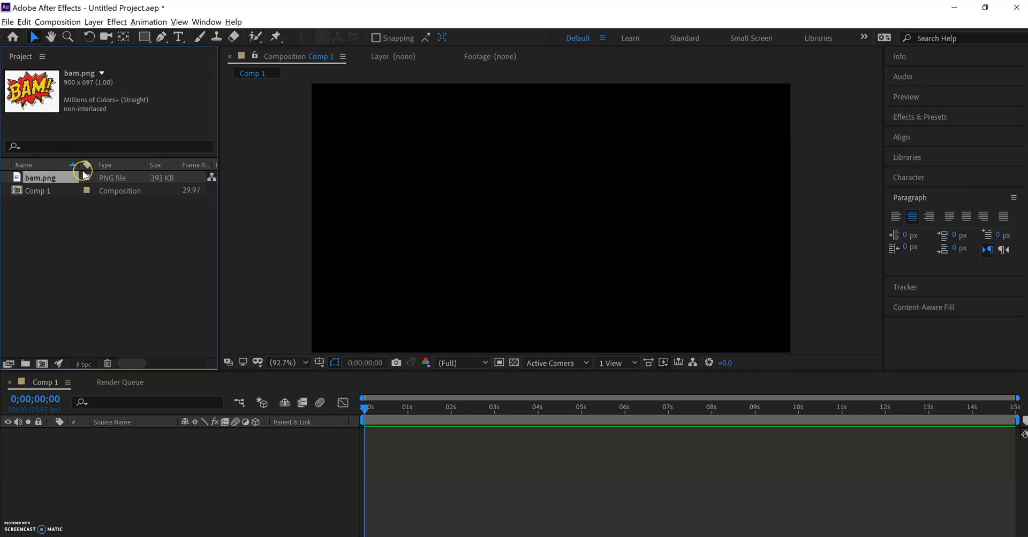
Add bam.png to the Comp 1 timeline as a layer and reveal its Transform properties
left_click_drag(16, 181, 350, 451)
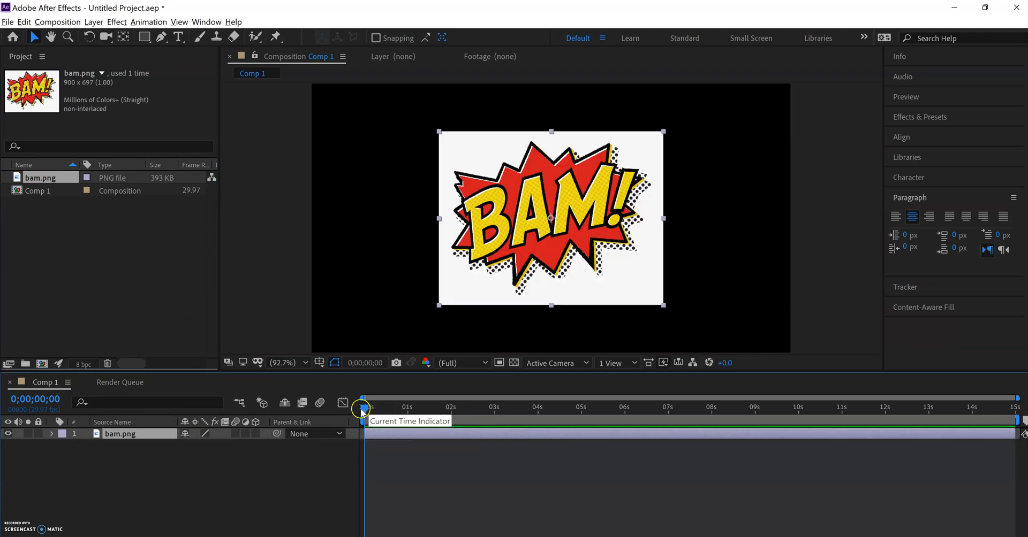
left_click_drag(366, 410, 347, 427)
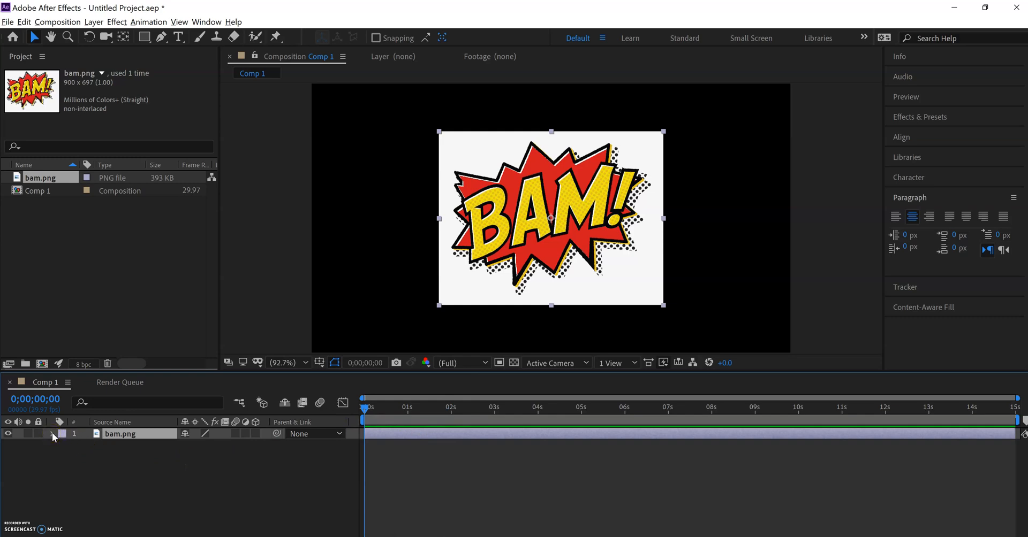
left_click(63, 447)
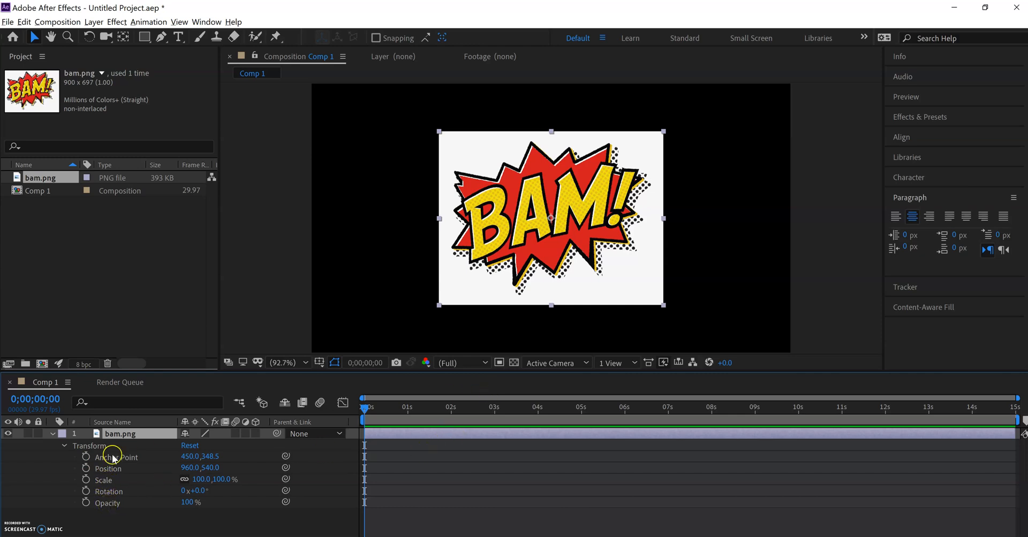
Enable Scale keyframing on the bam.png layer at 0;00;00;00 and set the scale to 1%
left_click(86, 479)
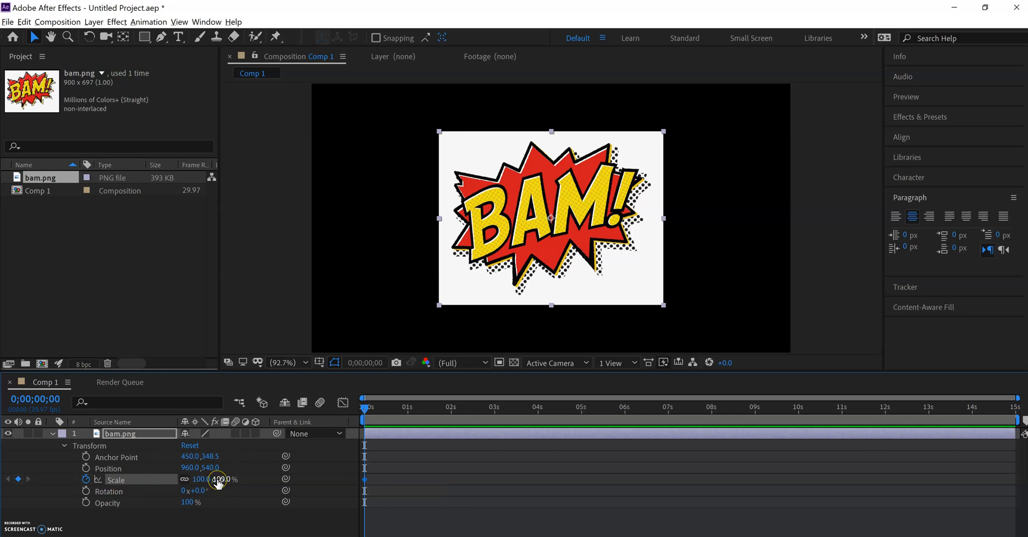
left_click(185, 481)
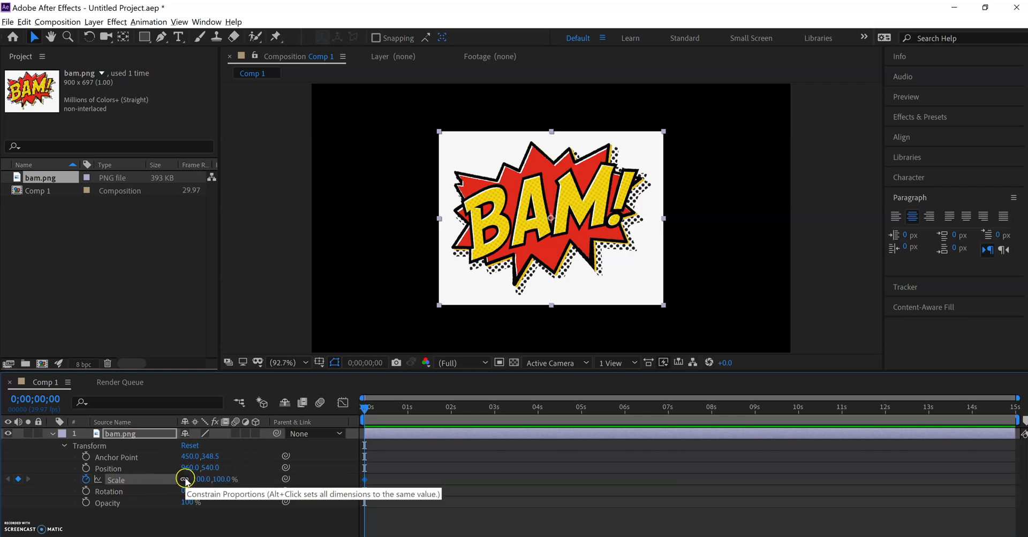
left_click(203, 480)
type("52")
key("Return")
left_click_drag(171, 474, 135, 472)
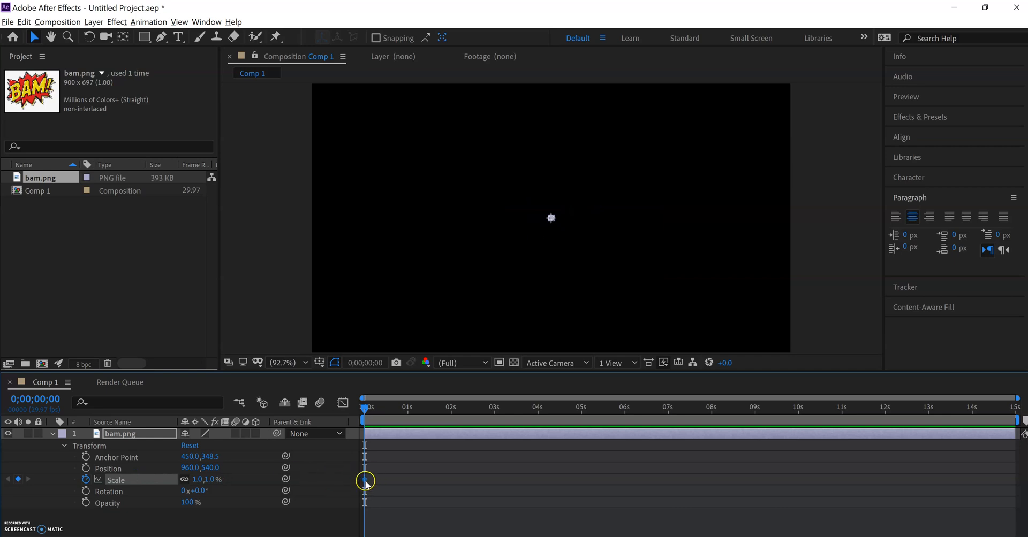
Add a Scale keyframe of 162% to the bam.png layer at the 2-second mark
mouse_move(365, 481)
left_click_drag(364, 407, 451, 409)
left_click(243, 475)
left_click_drag(201, 478, 307, 481)
Hold the 162% scale with a keyframe at 0;00;03;17 and shrink the layer to 2% at 0;00;06;00
left_click_drag(451, 408, 496, 411)
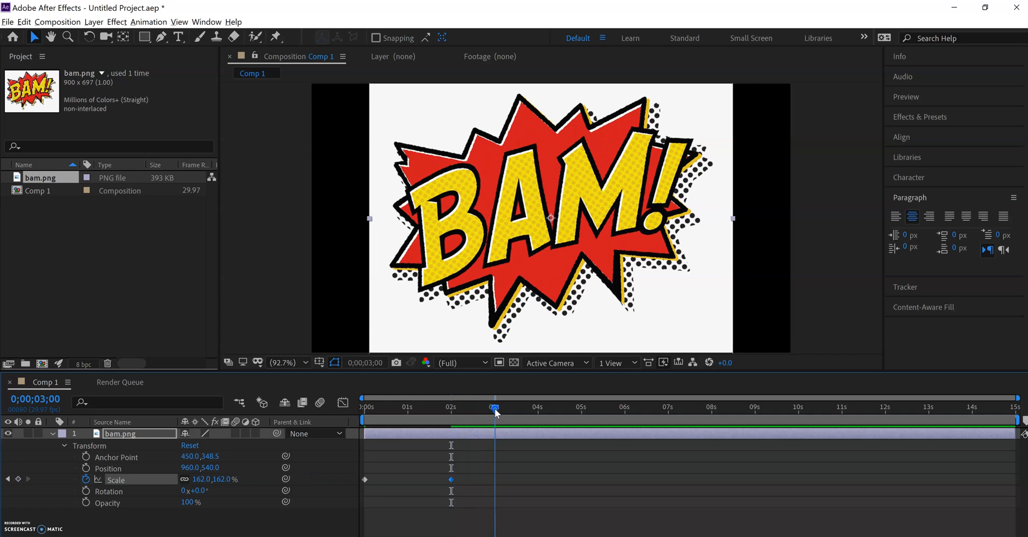
left_click_drag(493, 410, 515, 410)
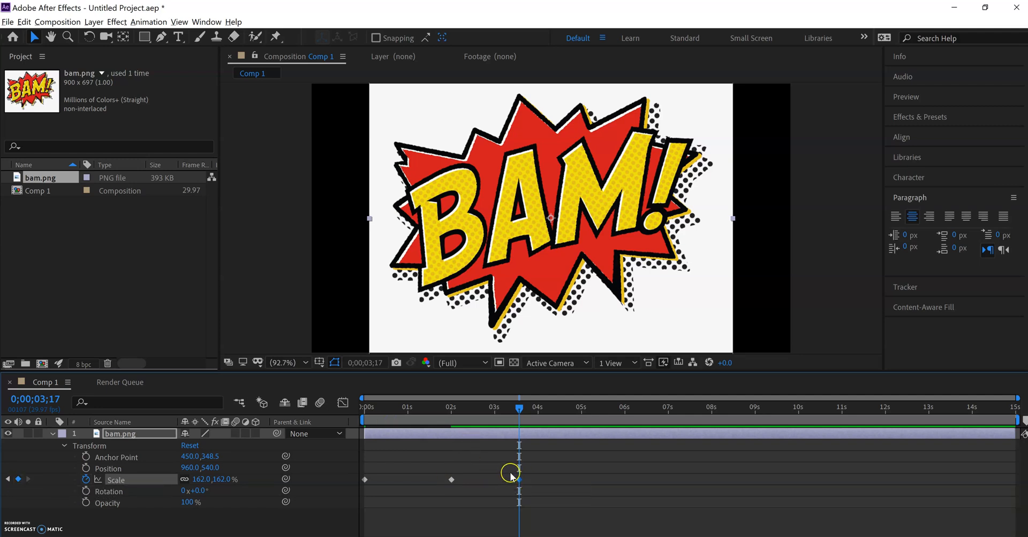
left_click_drag(519, 410, 626, 414)
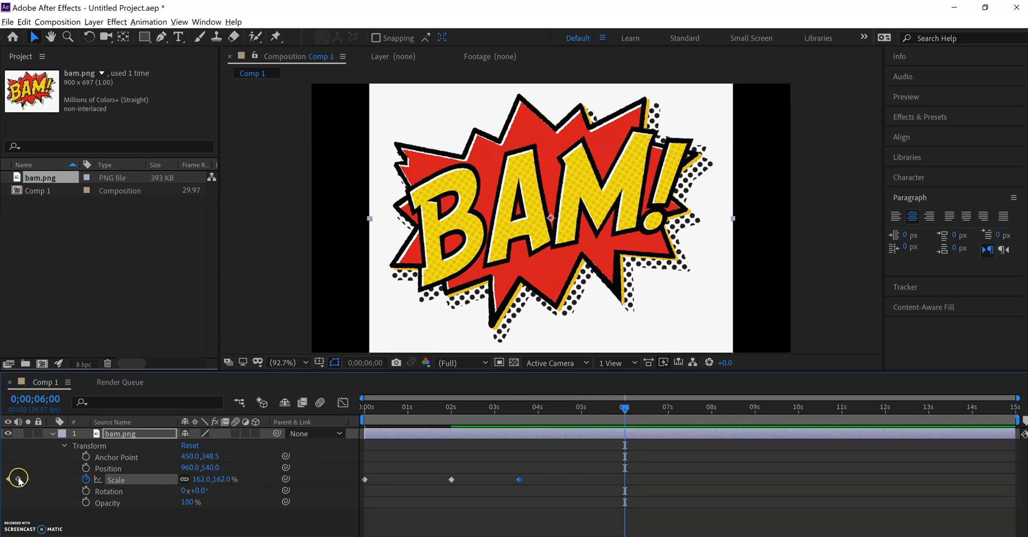
left_click_drag(212, 479, 111, 480)
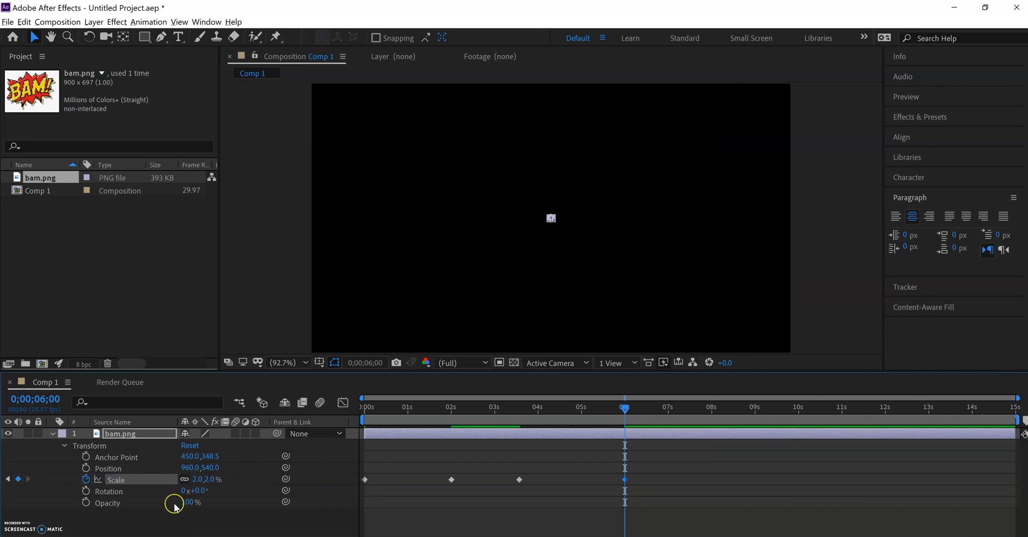
Enable Opacity keyframing on the bam.png layer at 0;00;00;00 and set the opacity to 0%
left_click_drag(626, 412, 358, 414)
left_click(211, 469)
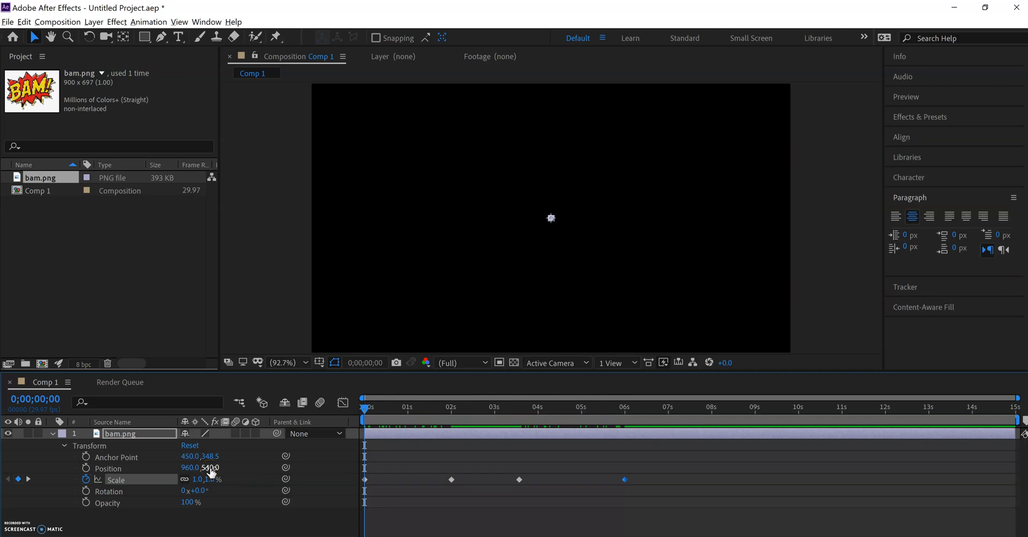
left_click(98, 495)
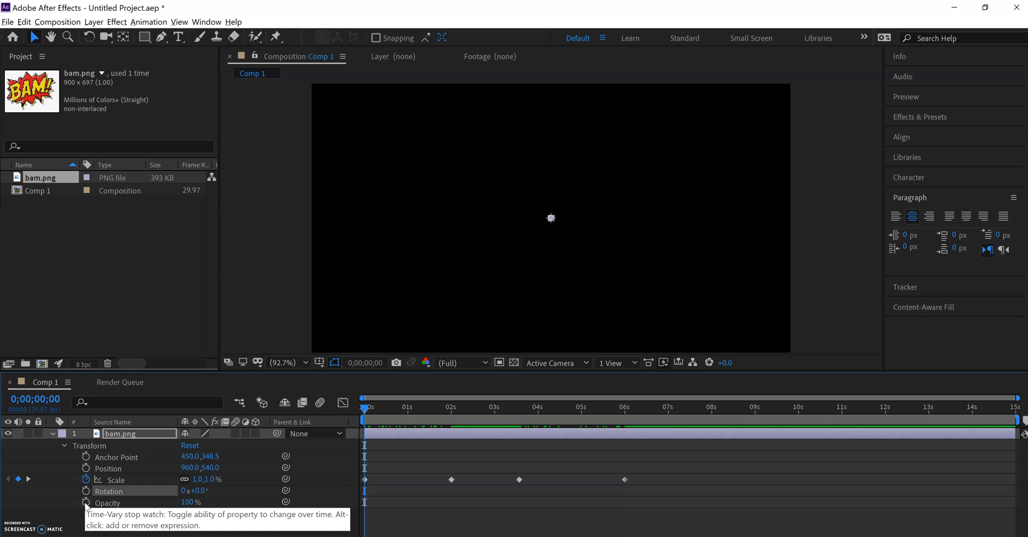
left_click(86, 502)
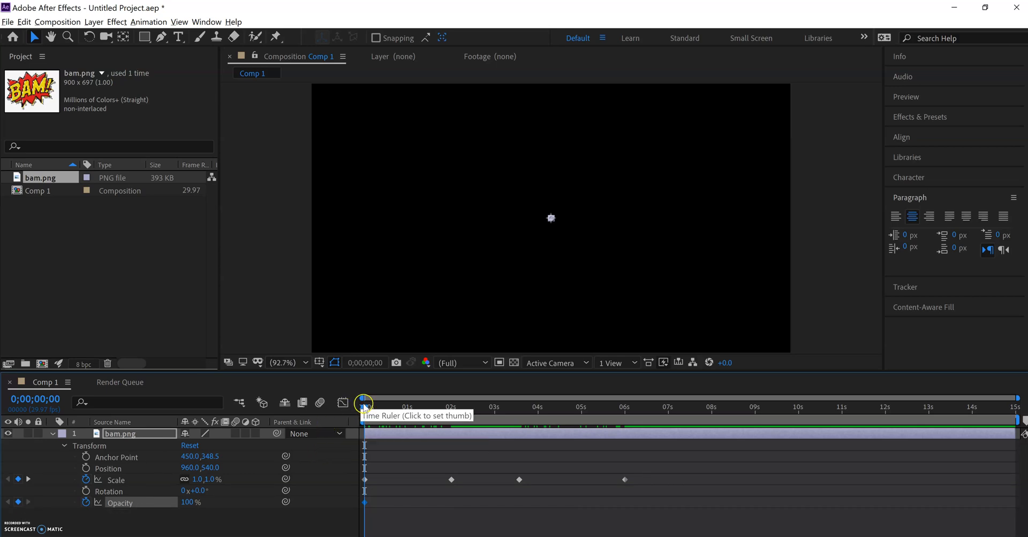
mouse_move(365, 408)
left_mouse_down()
mouse_move(439, 412)
mouse_move(364, 419)
left_mouse_up()
left_click_drag(187, 502, 168, 501)
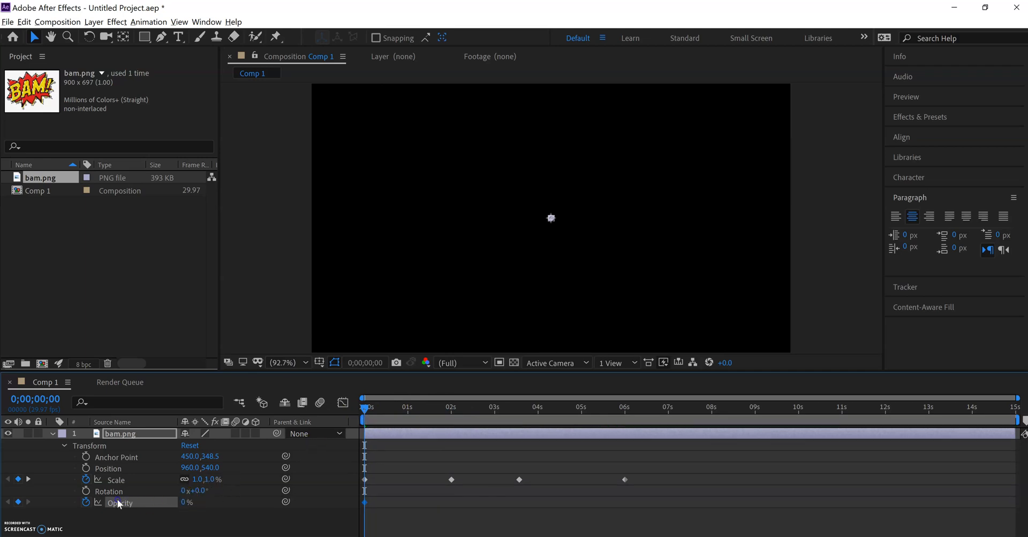
Add an Opacity keyframe of 100% to the bam.png layer at 0;00;01;09
left_click(363, 410)
left_click_drag(382, 411, 416, 413)
left_click(191, 502)
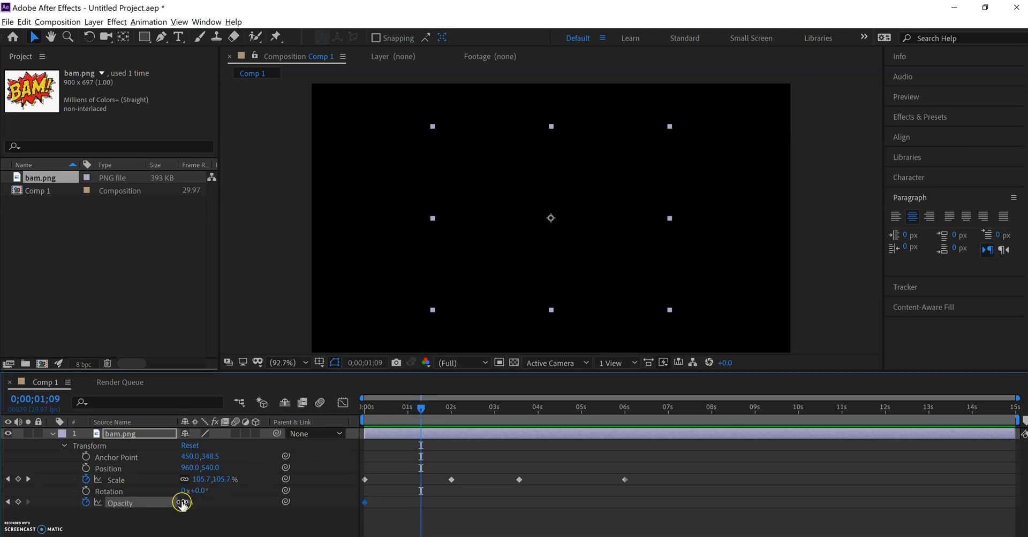
left_click_drag(182, 502, 243, 498)
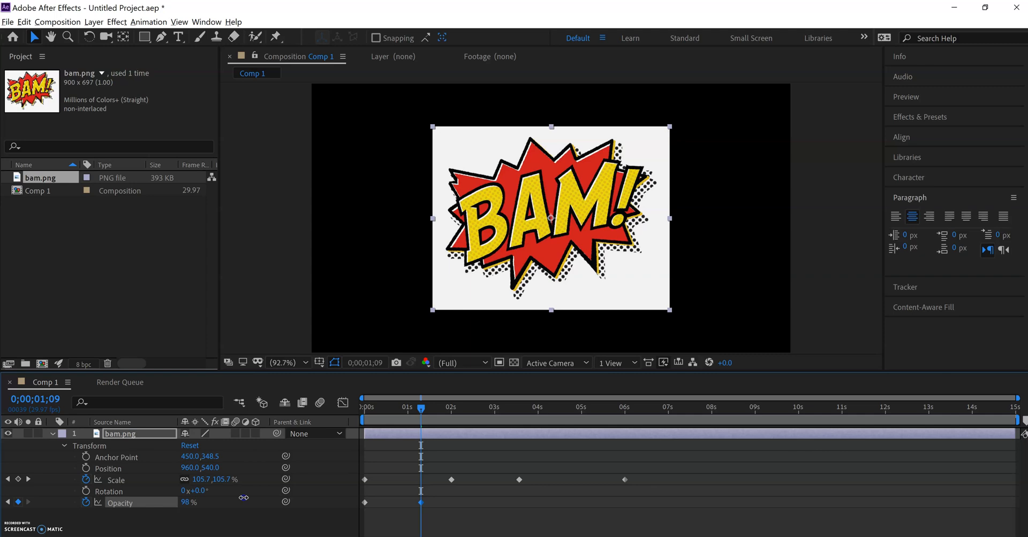
Hold the 100% opacity with a keyframe at 0;00;04;12 and fade the layer to 0% at 0;00;06;00
left_click_drag(421, 409, 555, 424)
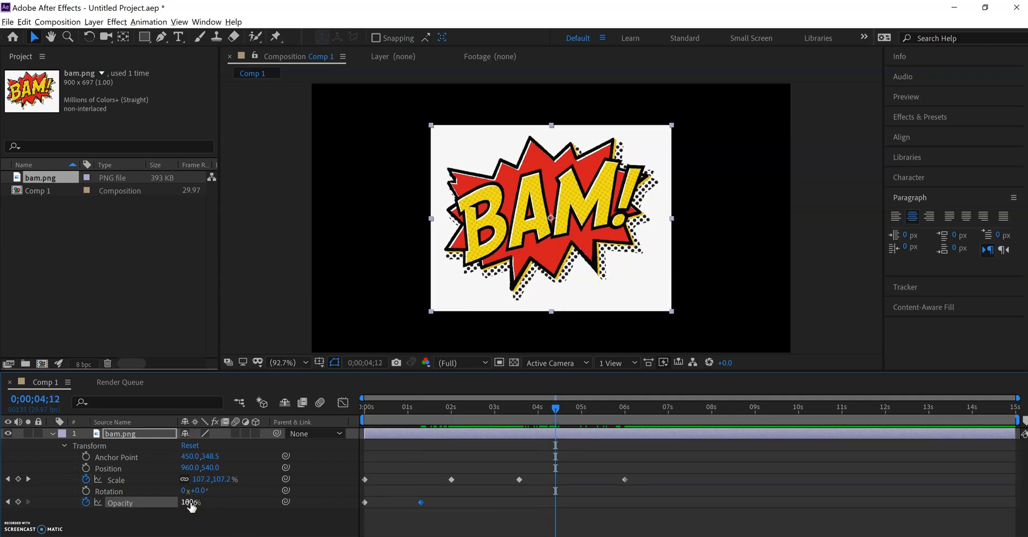
left_click(17, 502)
left_click(16, 502)
left_click_drag(550, 414, 622, 425)
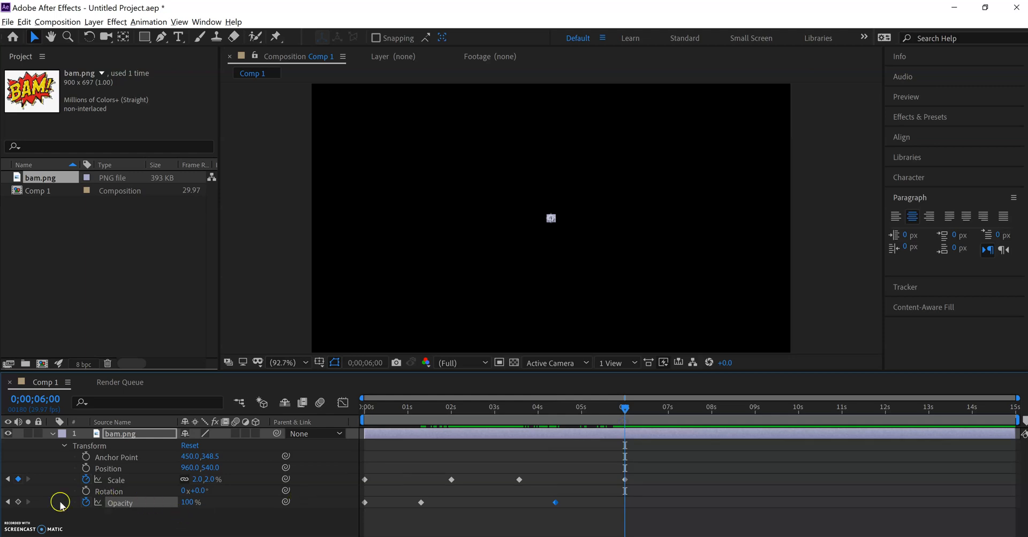
left_click_drag(198, 502, 89, 501)
Preview the scale and opacity animation from the beginning of the composition
left_click_drag(625, 408, 364, 423)
key("space")
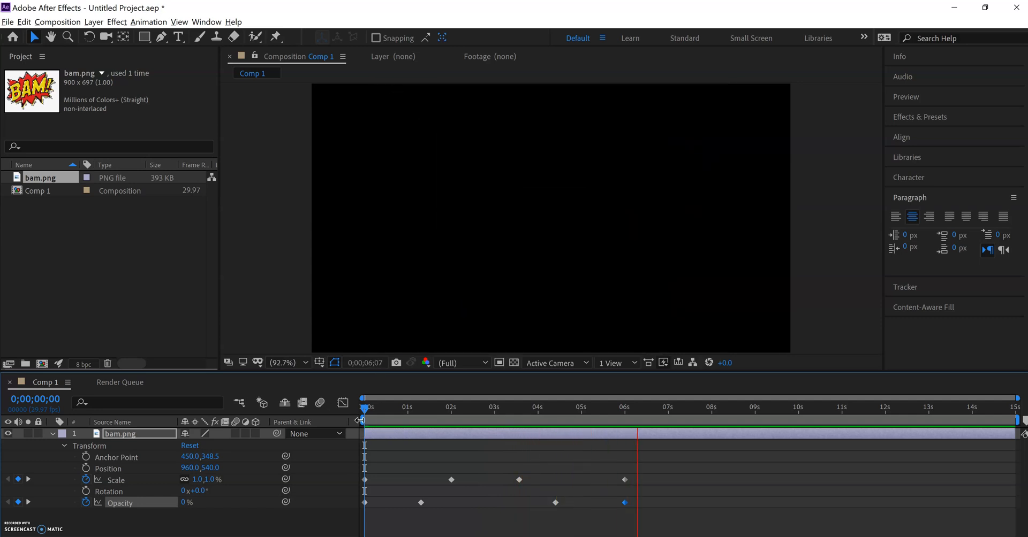
key("space")
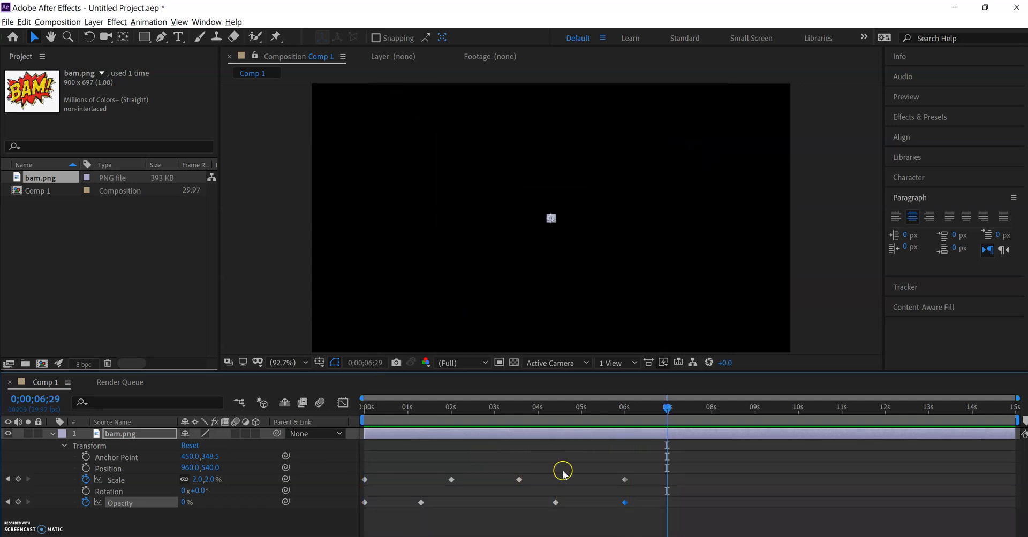
Move the layer's Scale keyframes to about 1.1, 2 and 3.7 s and its Opacity keyframes to about 0.6, 2.6 and 4.1 s
left_click(451, 480)
left_click_drag(420, 503, 413, 483)
left_click(450, 480)
left_click(514, 476)
left_click_drag(521, 482, 453, 481)
left_click_drag(555, 503, 500, 503)
left_click(620, 503)
left_click_drag(625, 503, 524, 479)
left_click(624, 479)
Return to 0;00;00;00 and play back the retimed bam.png animation
left_click(665, 410)
left_click_drag(667, 409, 304, 394)
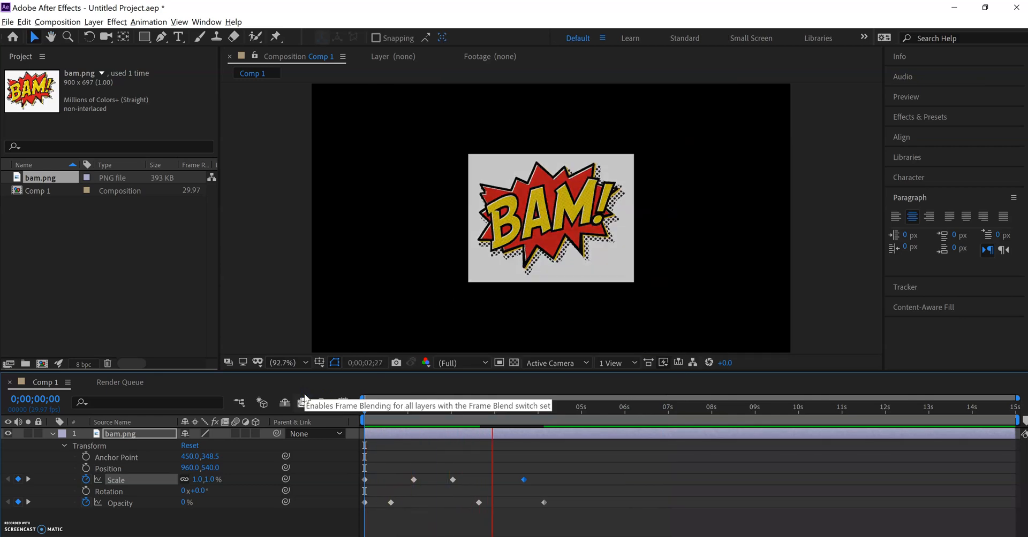
Stop the preview and add a Position keyframe to the bam.png layer at 0;00;02;01
key("space")
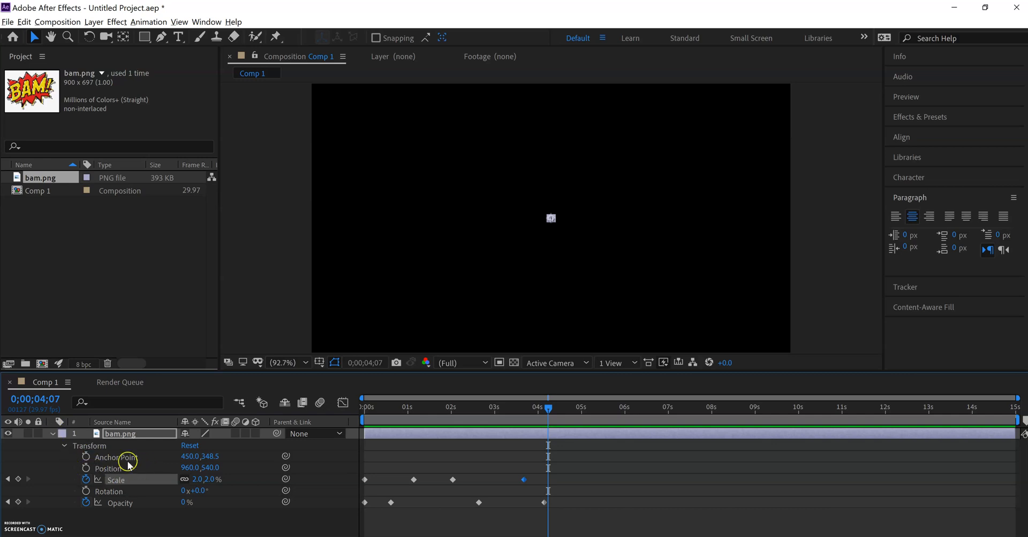
left_click_drag(548, 410, 451, 409)
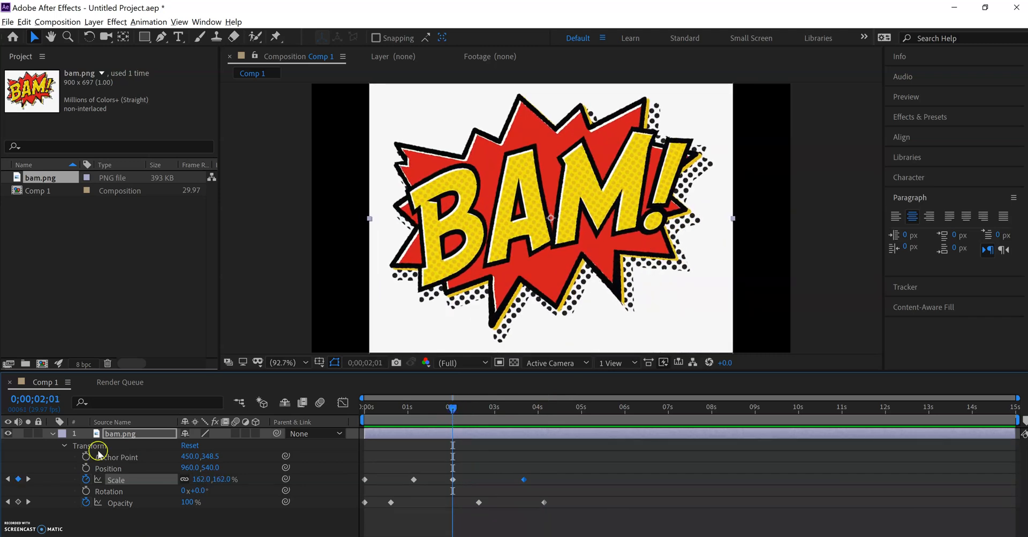
left_click(86, 468)
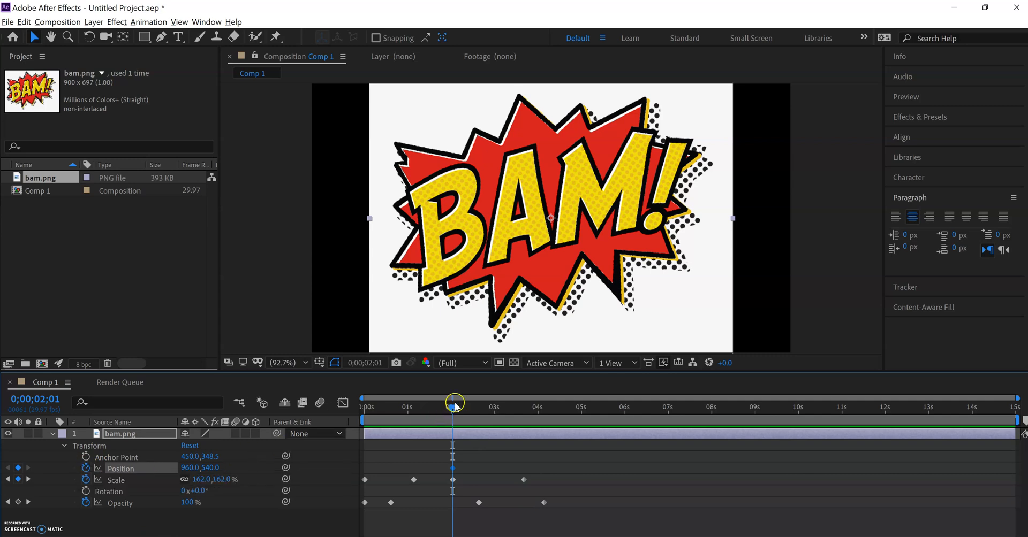
Move bam.png to position 1475, 344 and place that second Position keyframe at about 3.9 s
left_click_drag(454, 407, 486, 408)
left_click(211, 469)
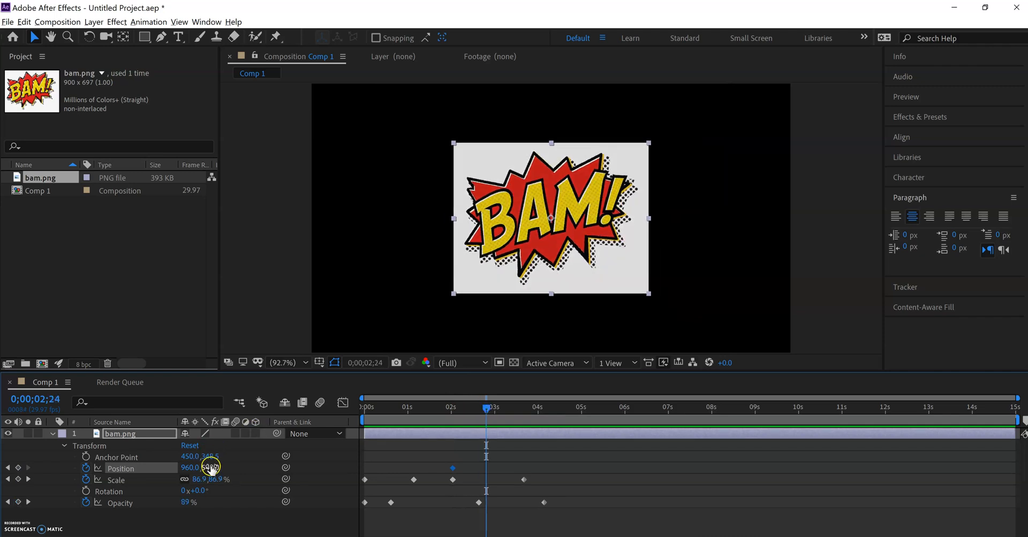
left_click_drag(212, 467, 102, 446)
left_click(193, 468)
left_click_drag(193, 468, 534, 468)
Preview the bam.png animation with its position movement, starting from 0;00;00;10
left_click_drag(498, 411, 377, 411)
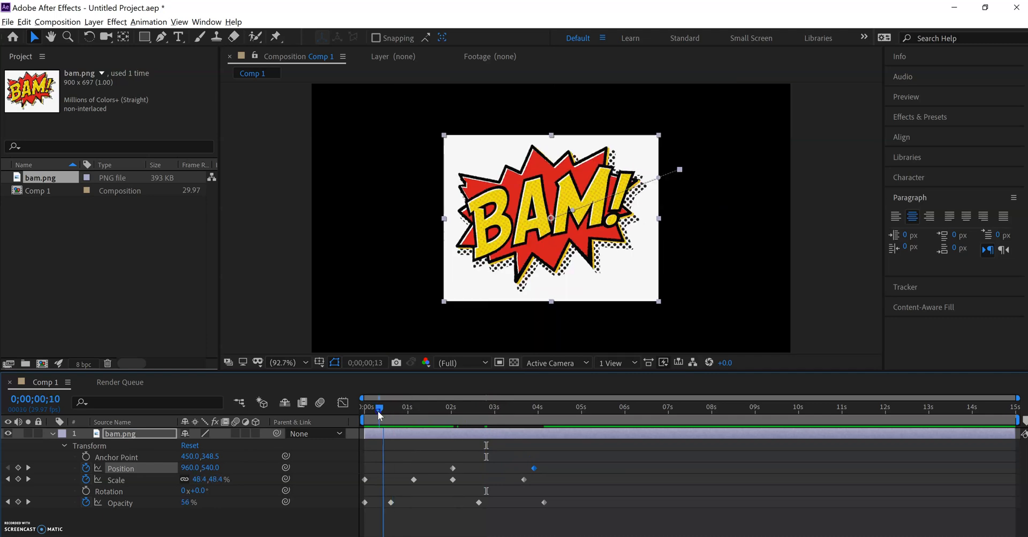
key("space")
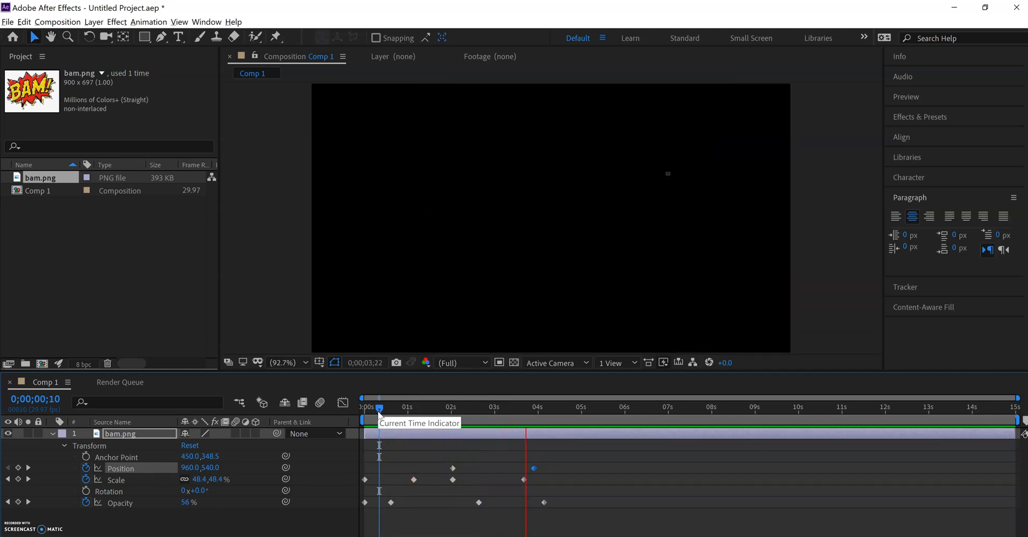
key("space")
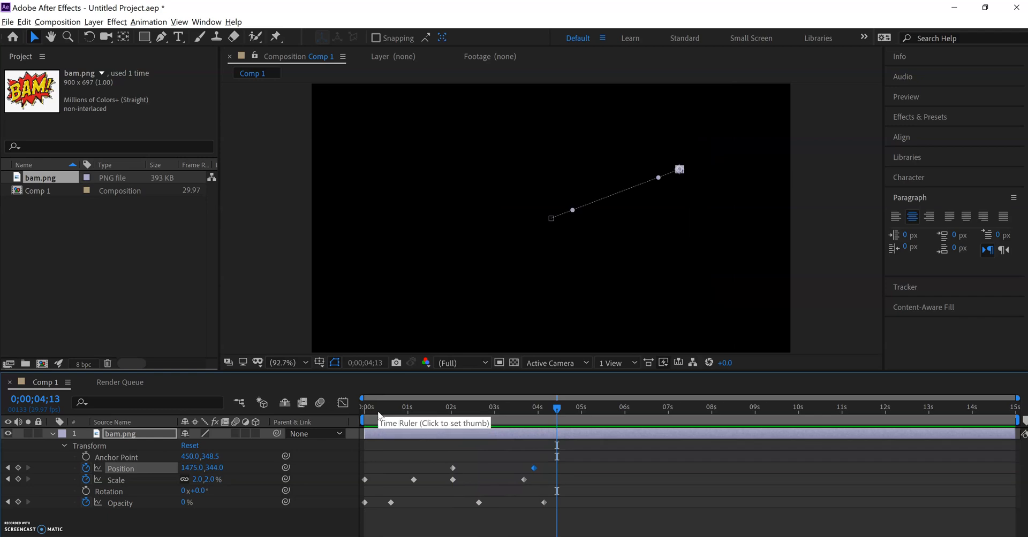
Collapse the Transform properties of the bam.png layer
left_click(69, 450)
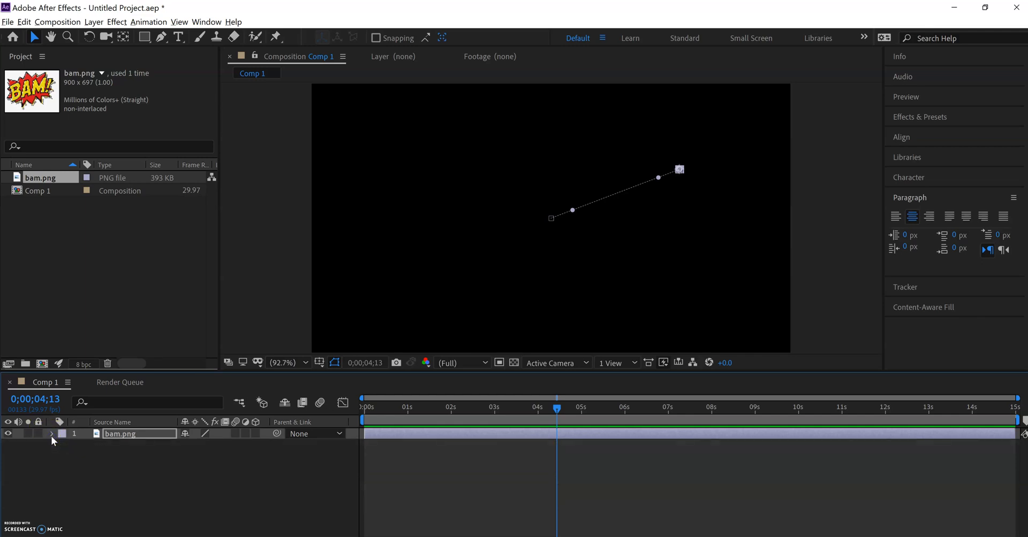
left_click(52, 434)
left_click(471, 432)
double_click(471, 432)
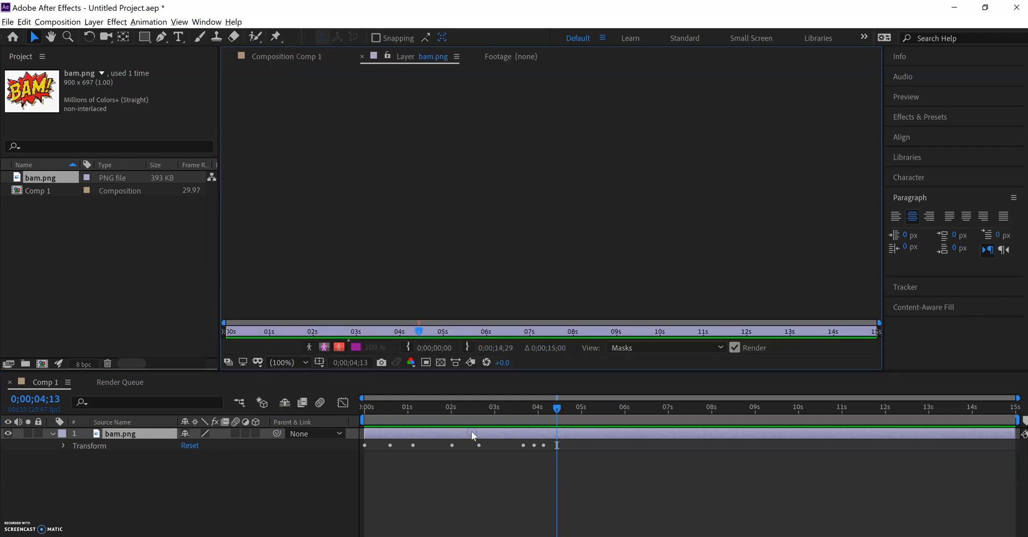
left_click(496, 429)
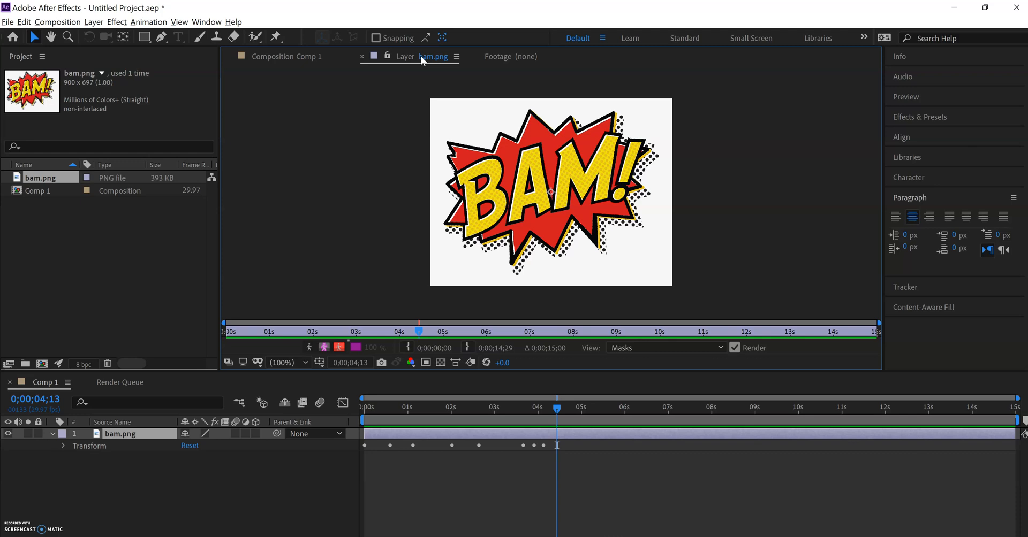
left_click(281, 57)
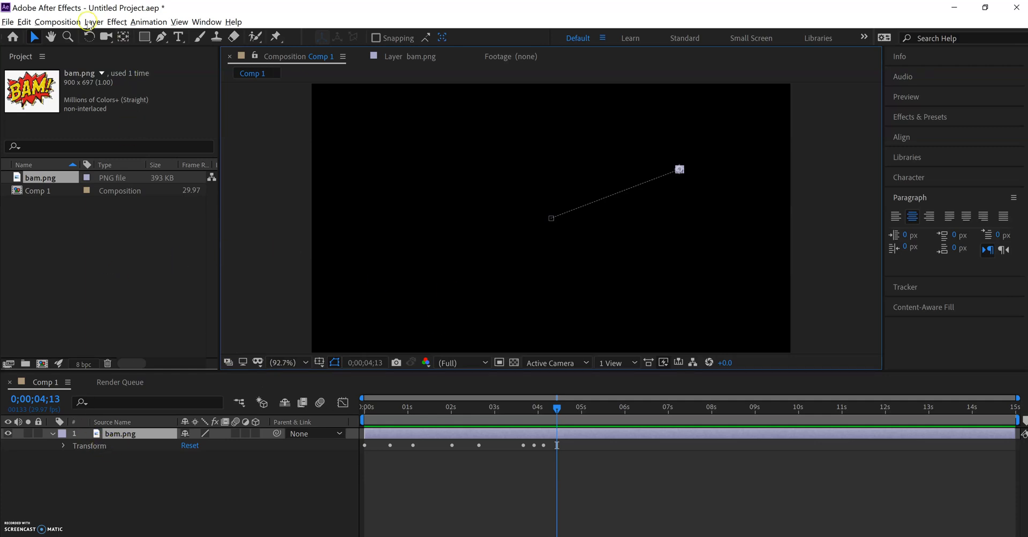
Draw a paragraph text box across the middle of the composition with the current time at 0;00;05;01
left_click(177, 37)
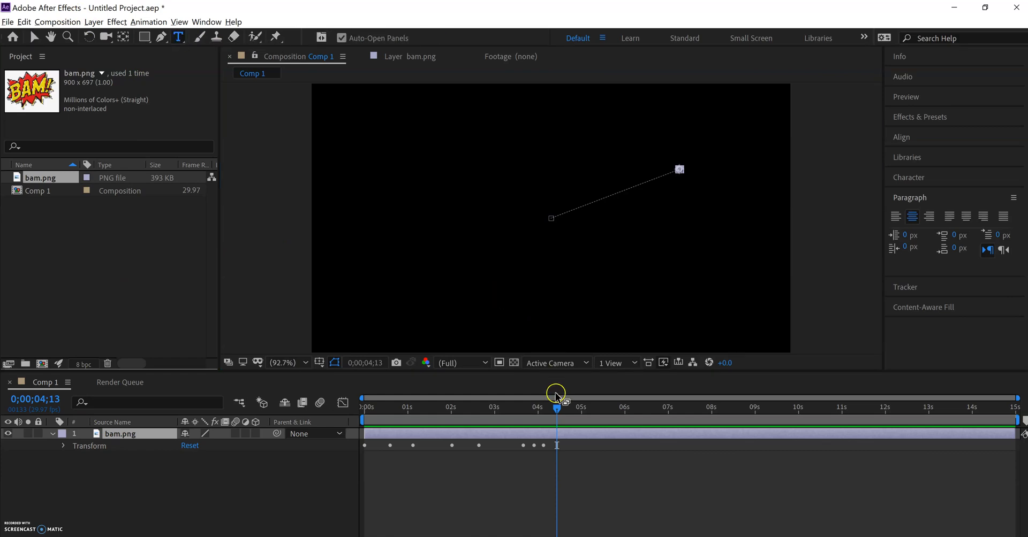
left_click_drag(556, 408, 583, 408)
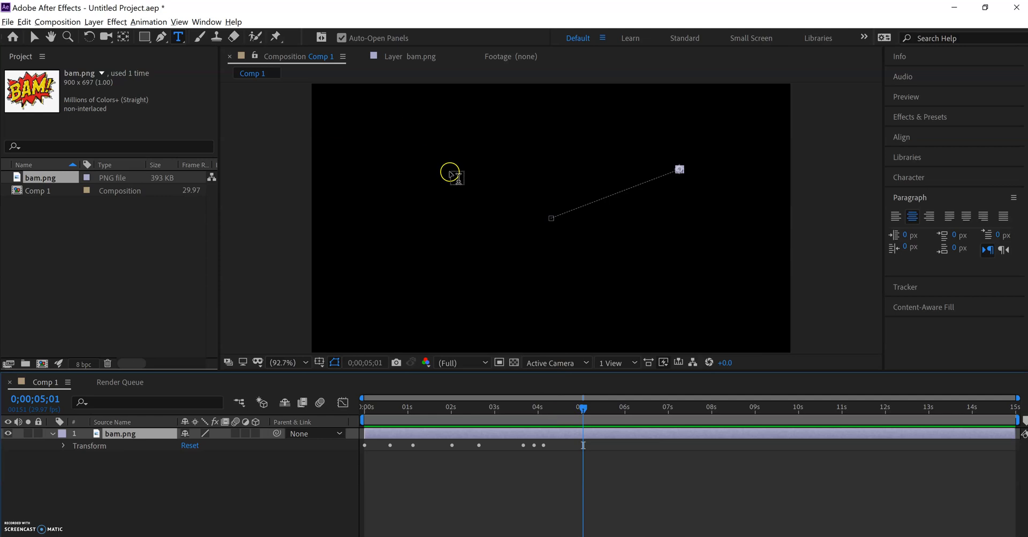
left_click_drag(408, 148, 712, 293)
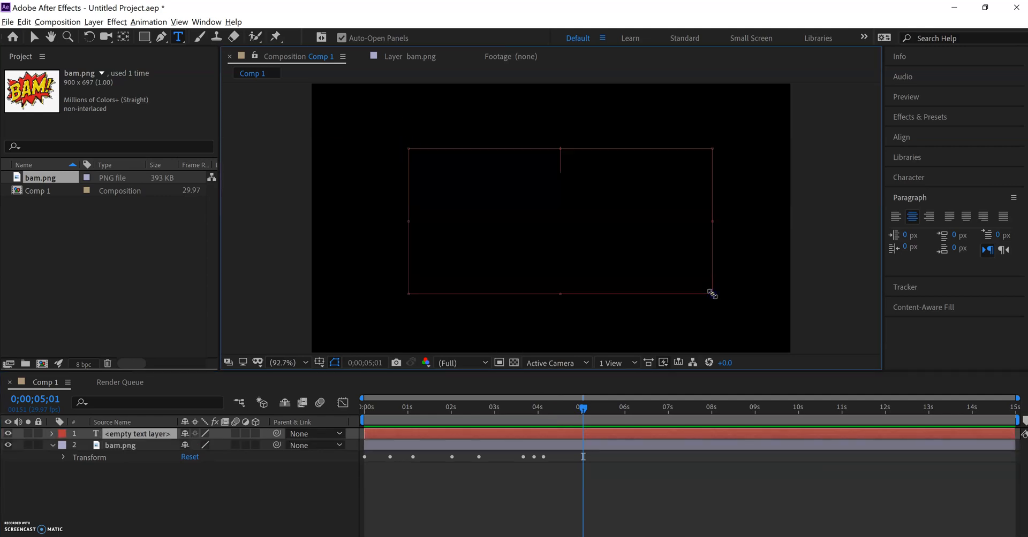
Enter the title "My Movie Intro" in the text box, using the Ravie Regular font
left_click(932, 181)
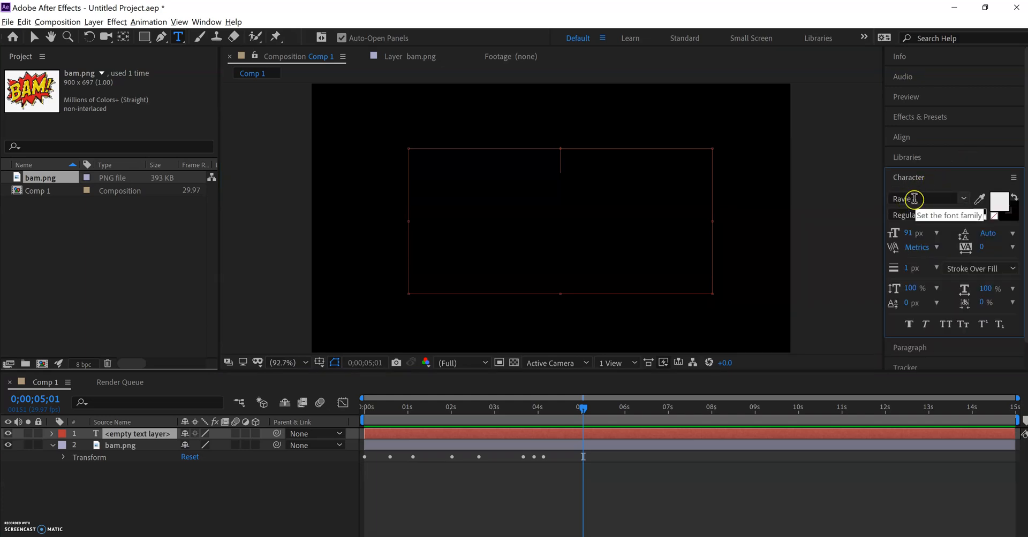
left_click(963, 200)
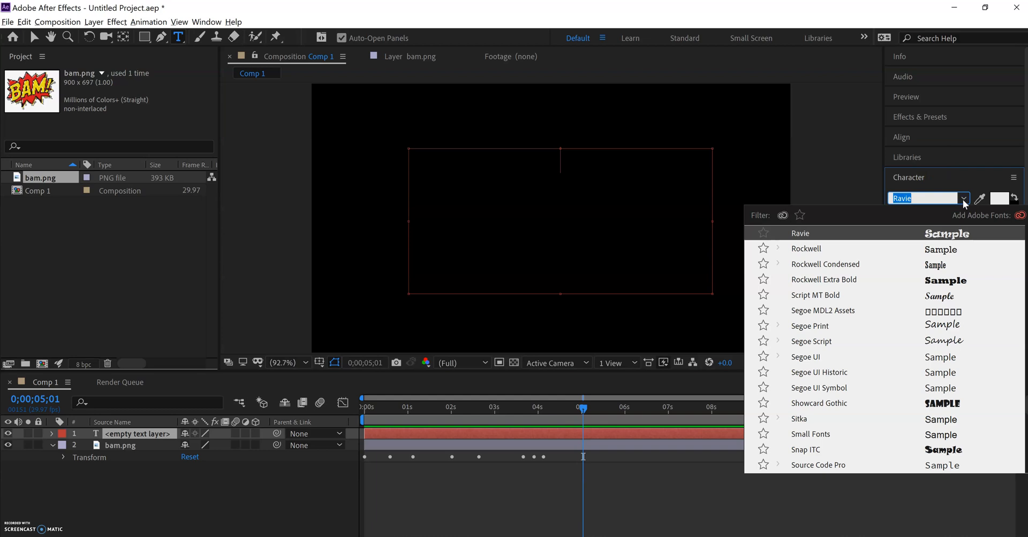
left_click(963, 200)
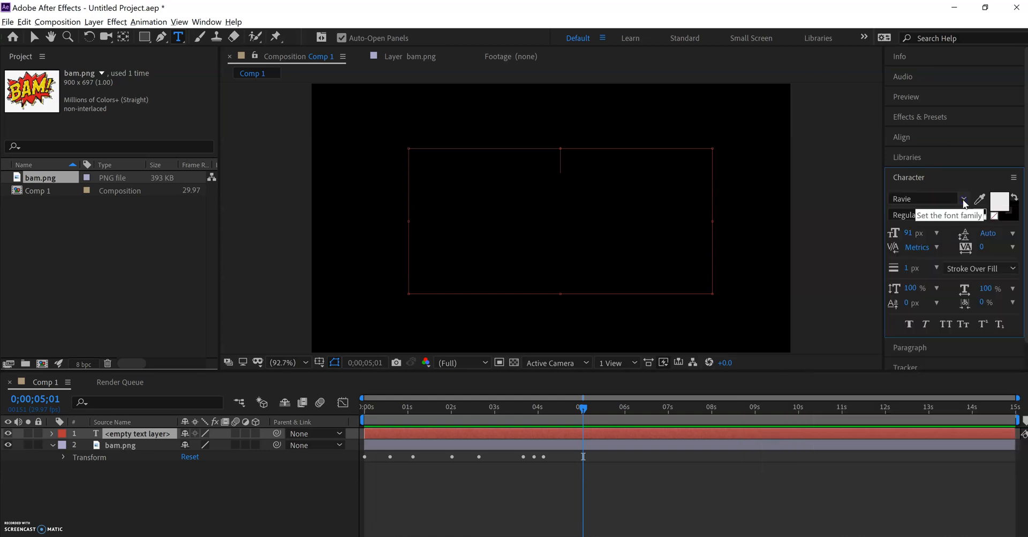
left_click(512, 209)
type("My Movie Int")
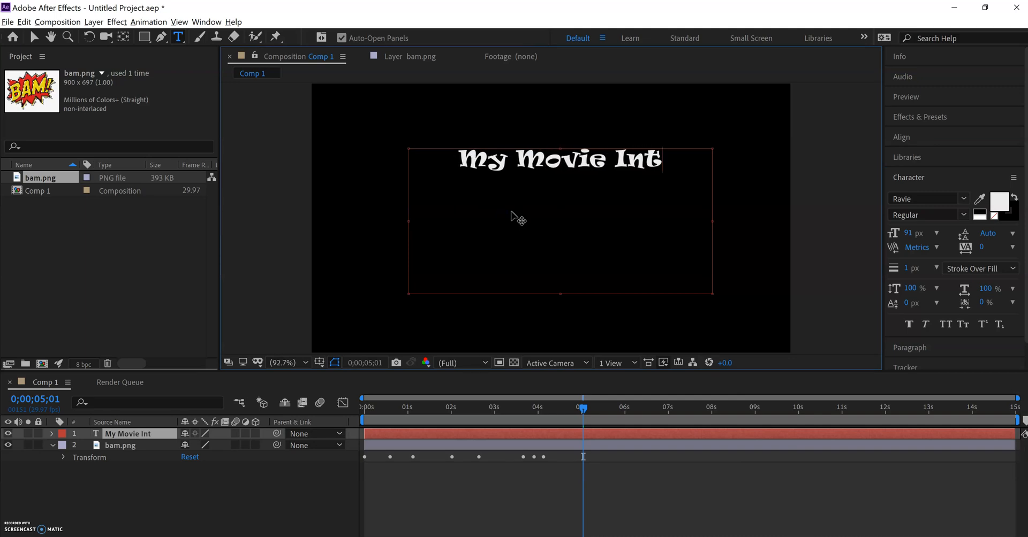
type("ro")
Break the title into three lines, with My, Movie and Intro each on its own line
right_click(500, 156)
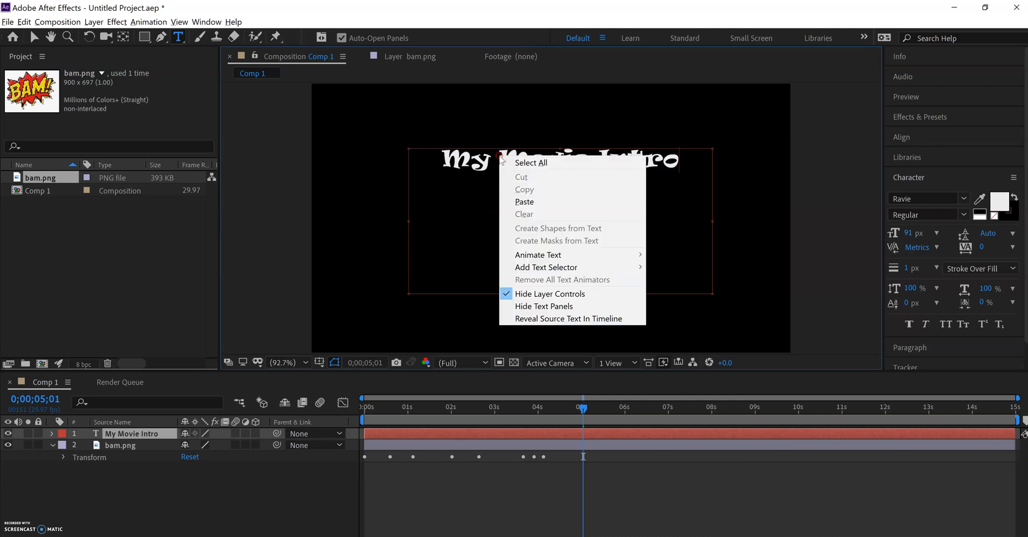
left_click(498, 147)
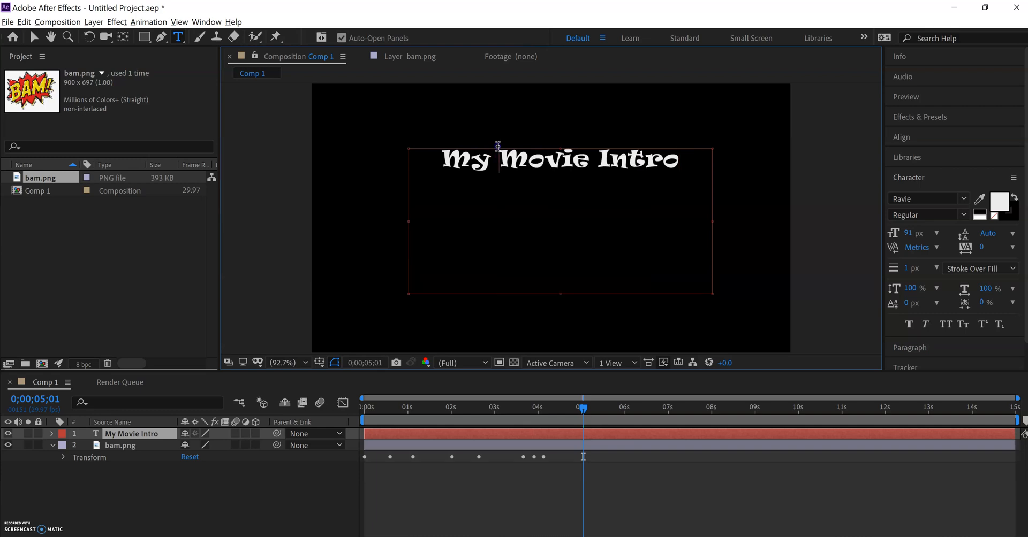
key("Return")
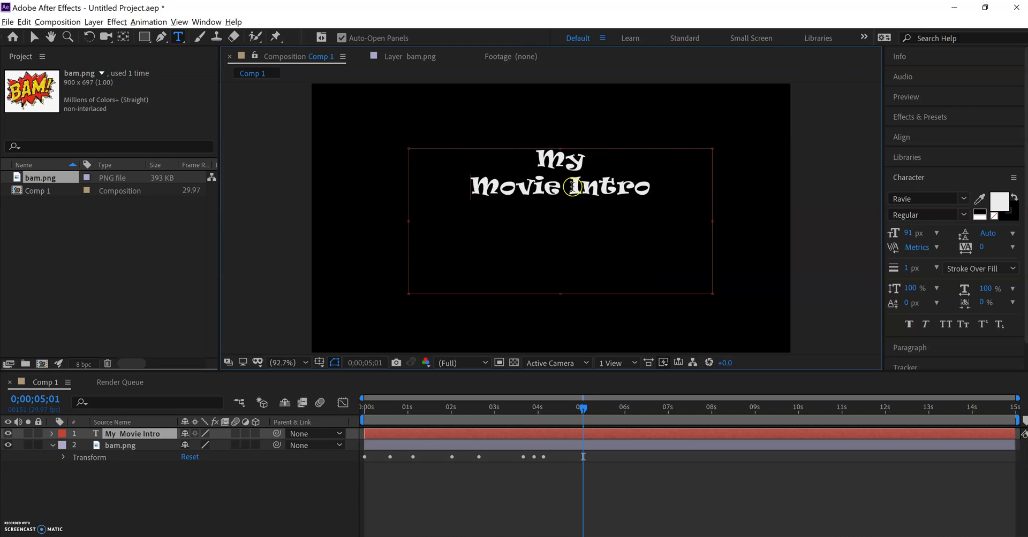
key("Return")
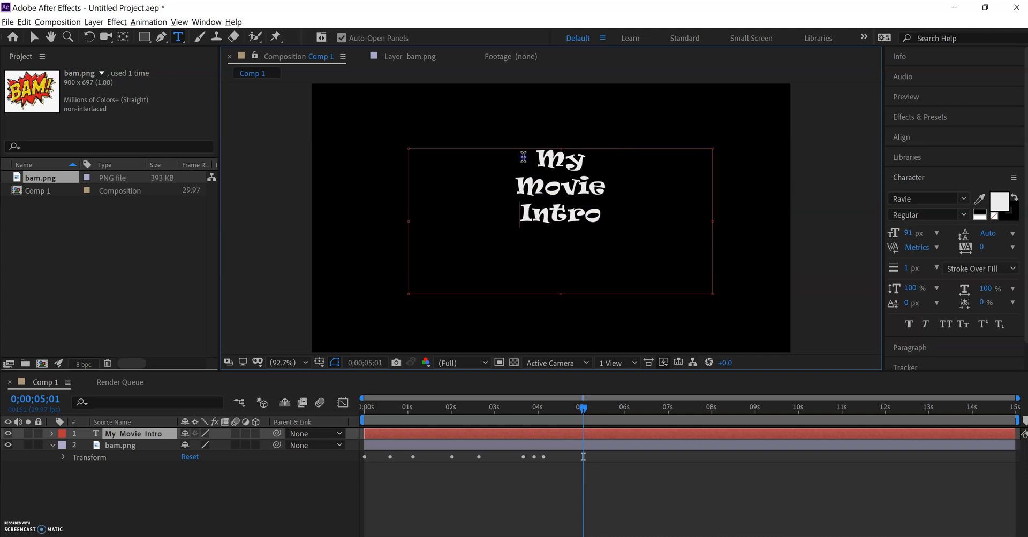
Set the font size of the entire title to 132 px and finish editing the text
key("ctrl+a")
left_click_drag(905, 233, 935, 230)
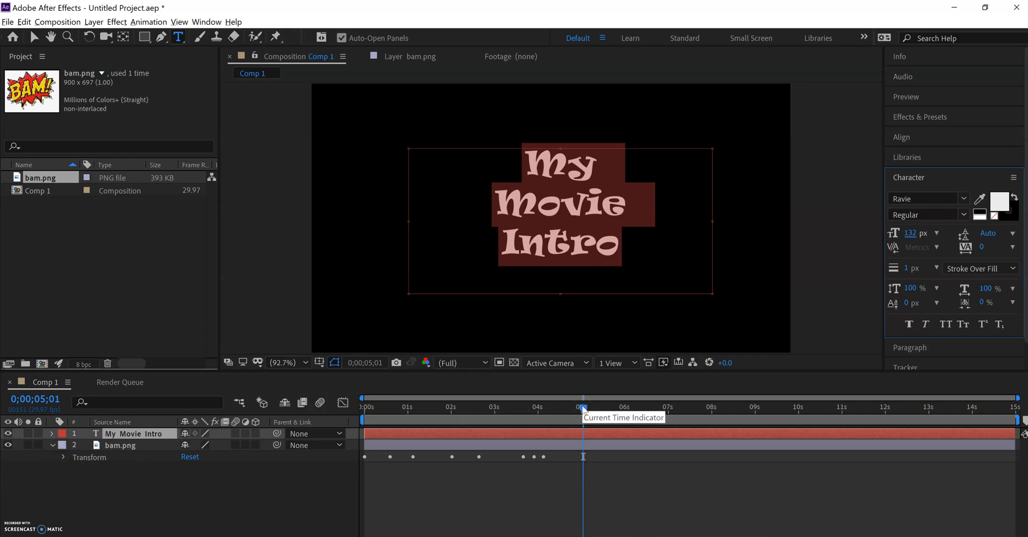
left_click(562, 433)
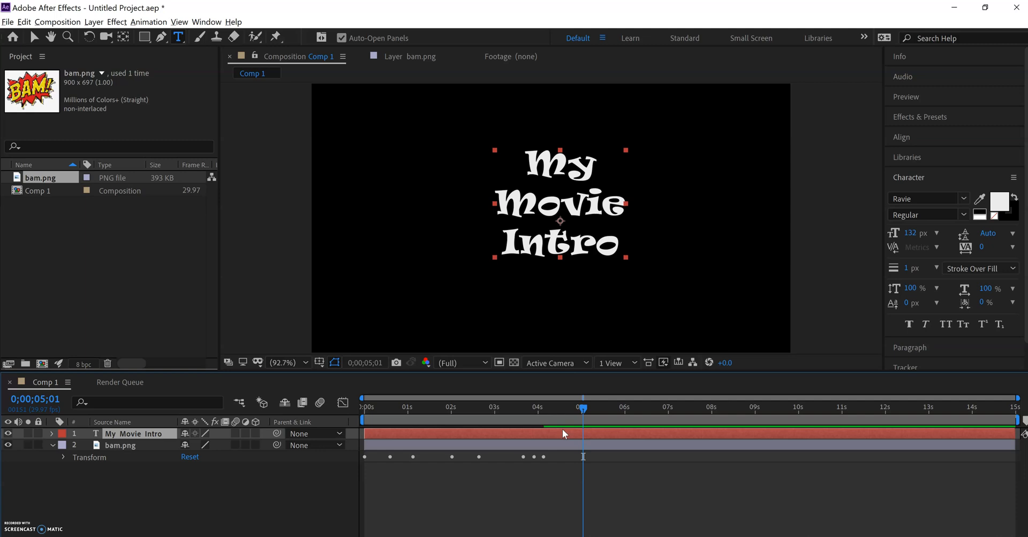
Add a Scale keyframe of -4% to the My Movie Intro layer at 0;00;05;01
left_click(51, 434)
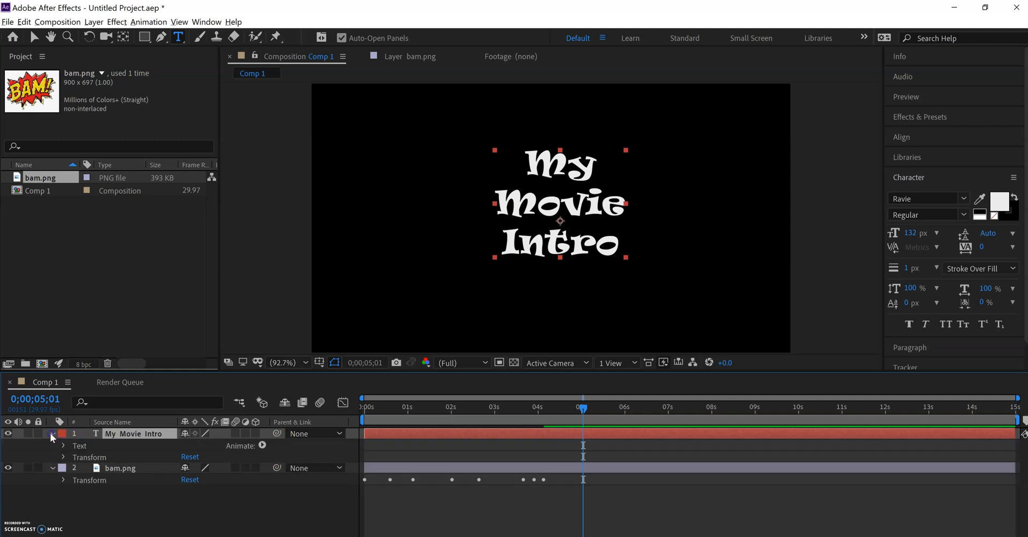
left_click(61, 445)
left_click(61, 446)
left_click(61, 446)
left_click(61, 446)
left_click(63, 458)
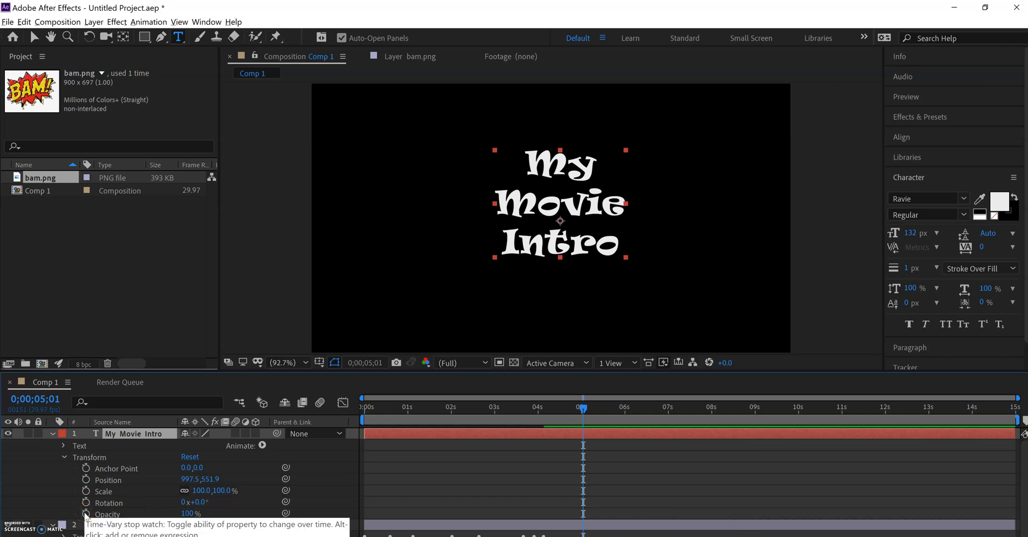
left_click(85, 491)
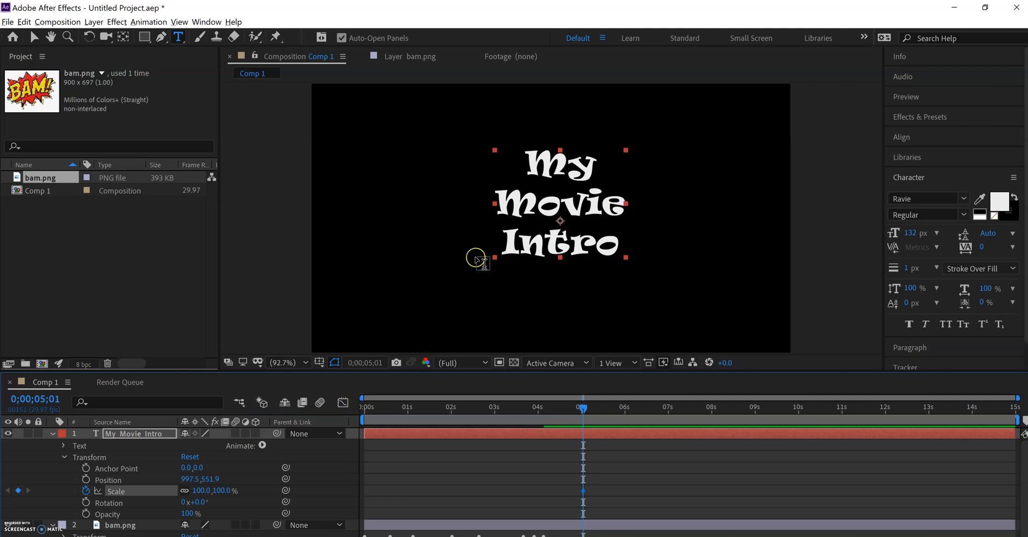
left_click_drag(214, 489, 141, 493)
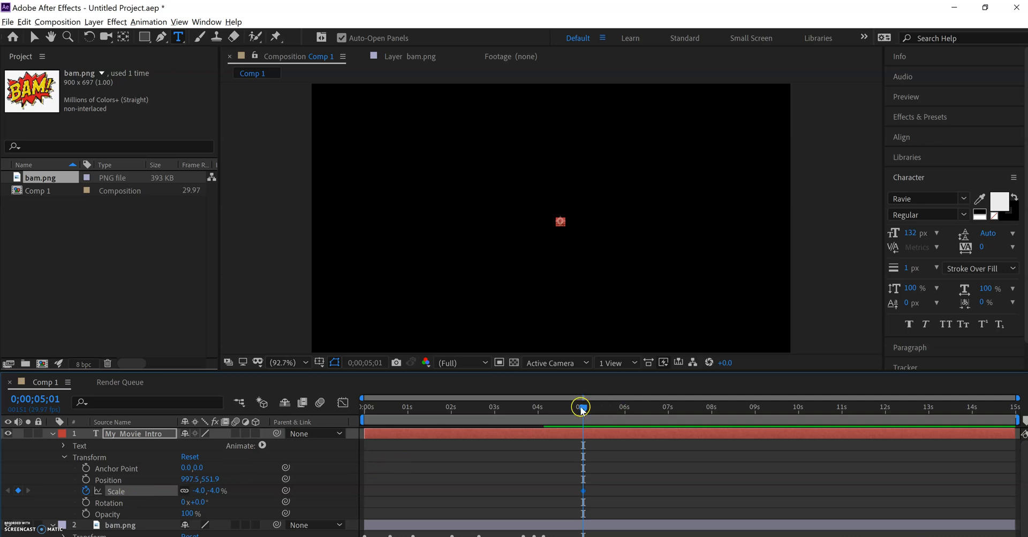
Add an Opacity keyframe of 1% to the title layer at 0;00;05;01, leaving Rotation without keyframes
left_click(84, 502)
left_click(85, 514)
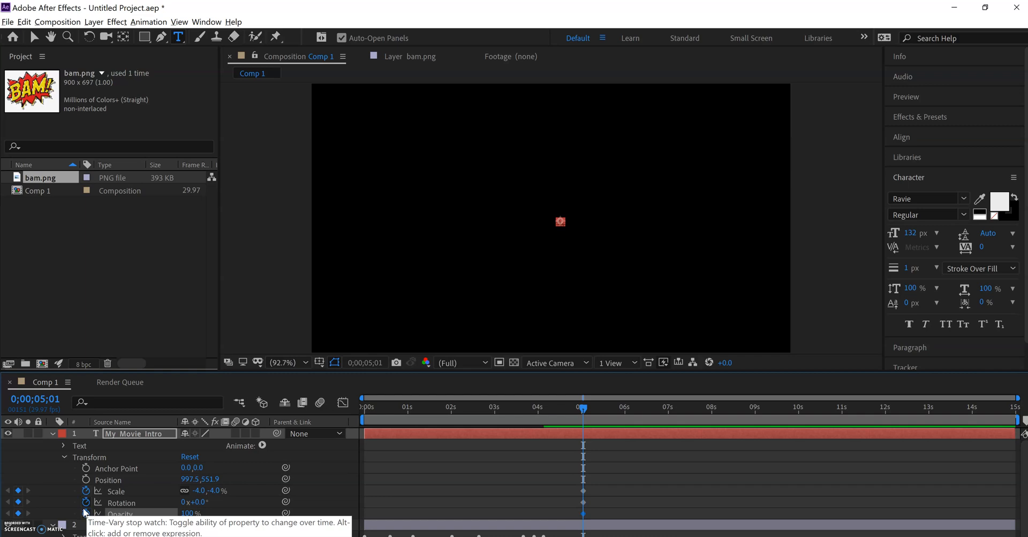
left_click(18, 502)
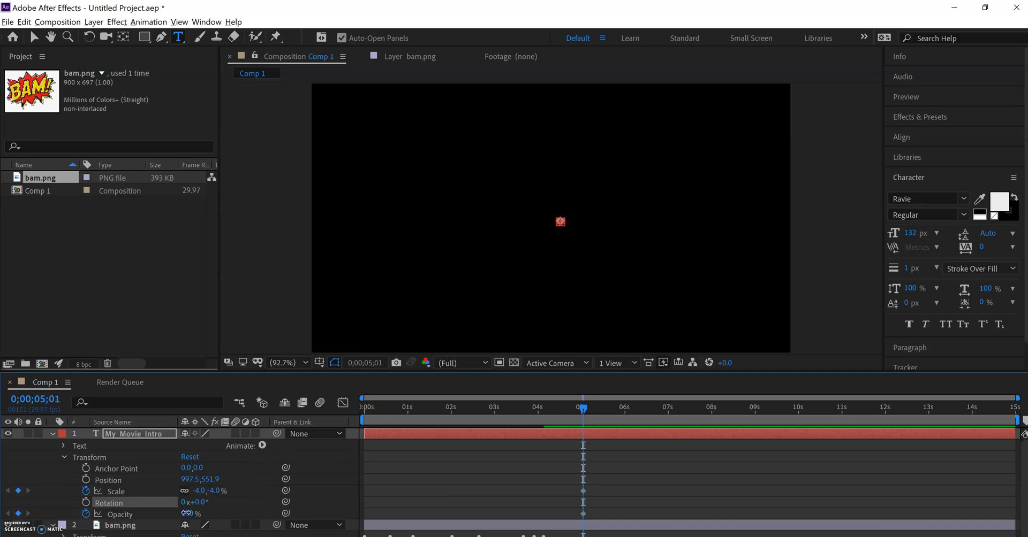
left_click_drag(186, 513, 133, 517)
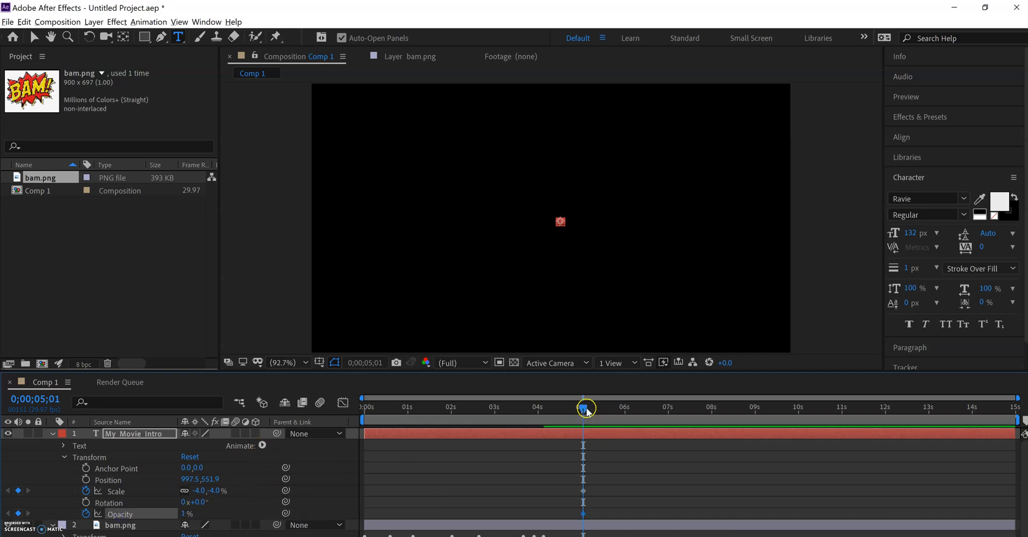
Set the title layer's Opacity to 100% at 0;00;07;01
left_click_drag(582, 408, 668, 415)
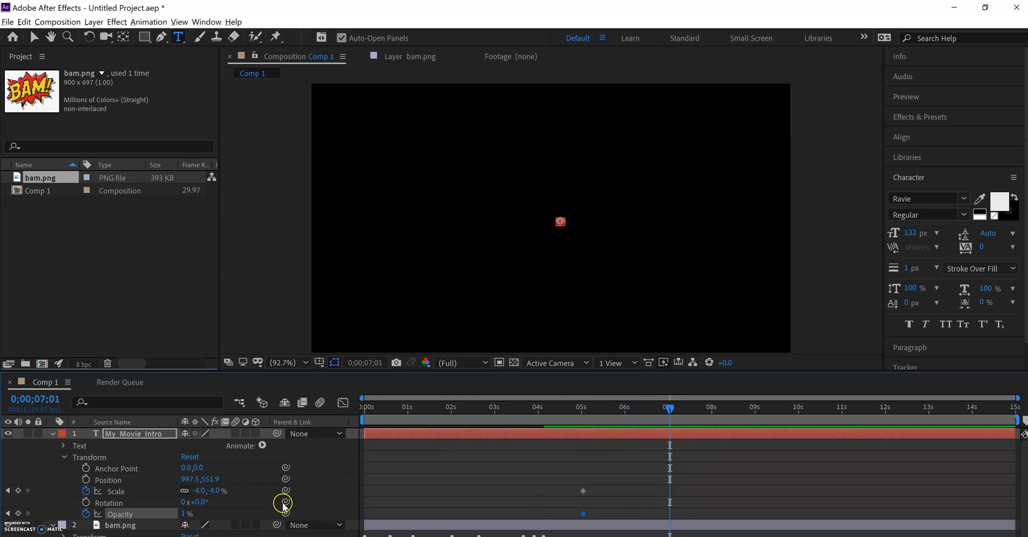
left_click(182, 515)
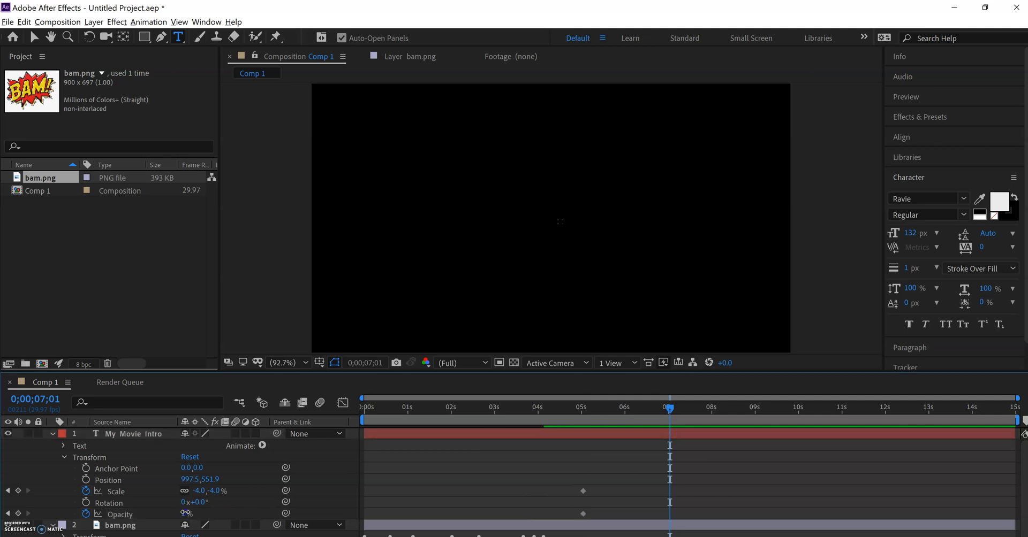
left_click_drag(185, 513, 227, 511)
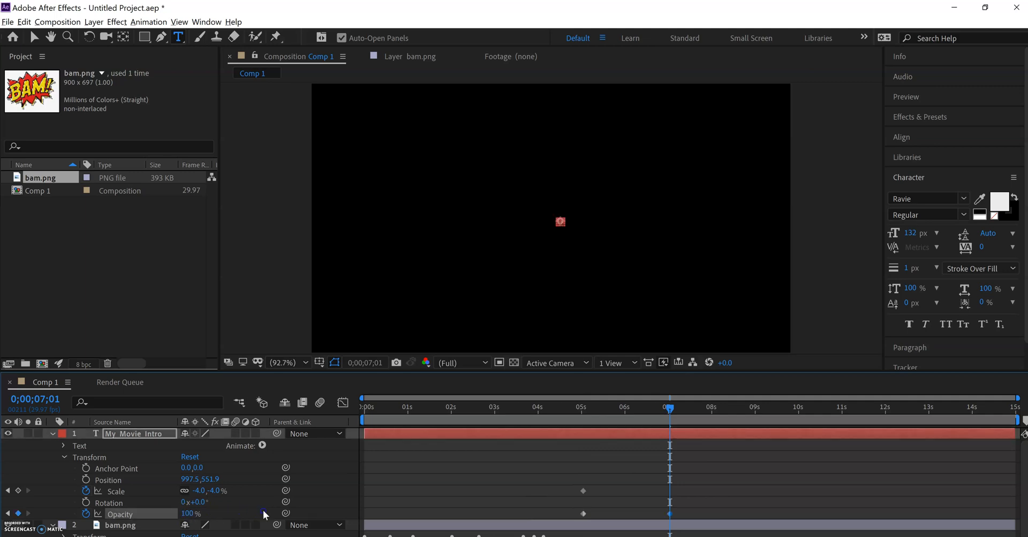
Set the title layer's Scale to 138% at 0;00;06;06 and hold it with another Scale keyframe at 0;00;07;05
left_click_drag(664, 408, 633, 415)
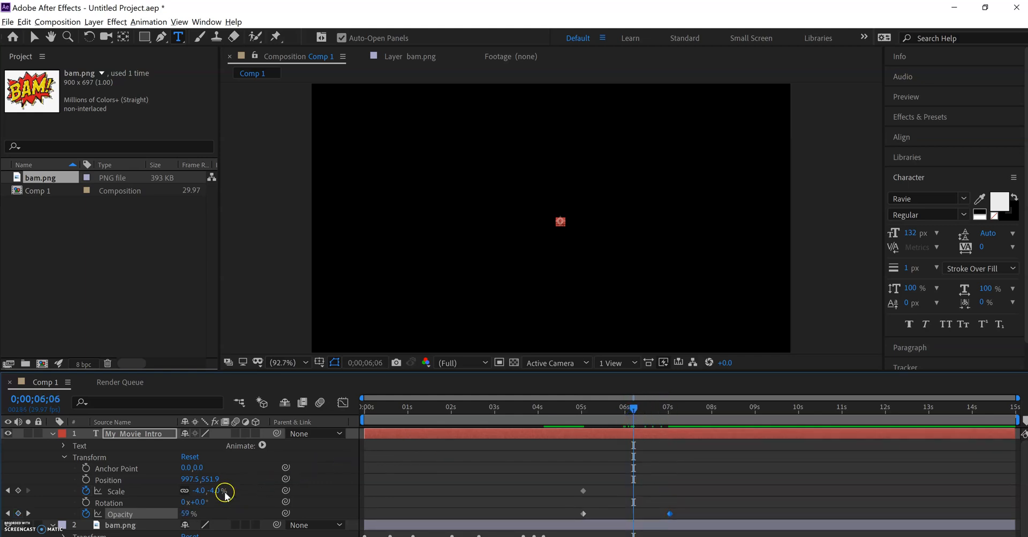
left_click_drag(207, 491, 298, 489)
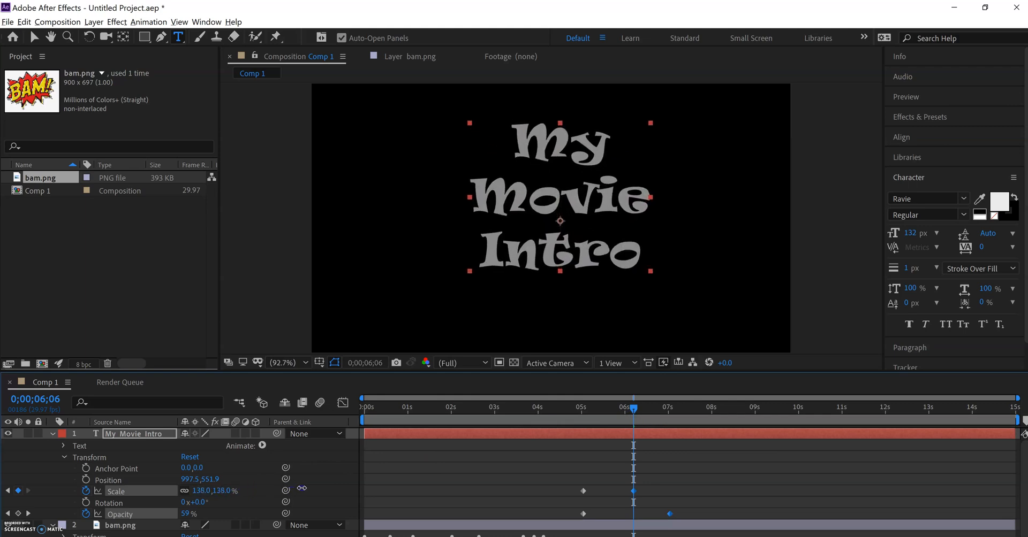
left_click_drag(638, 409, 675, 409)
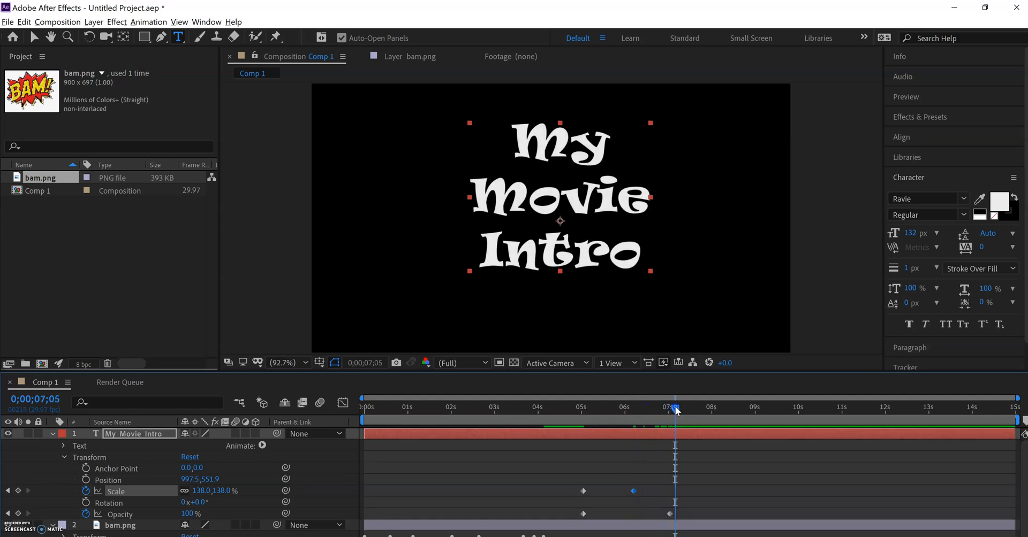
left_click(20, 492)
Hold the title's Opacity with a keyframe at 0;00;07;22, and set Opacity to 3% and Scale to 15% at 0;00;09;01
mouse_move(684, 407)
left_mouse_down()
mouse_move(732, 410)
mouse_move(700, 411)
left_mouse_up()
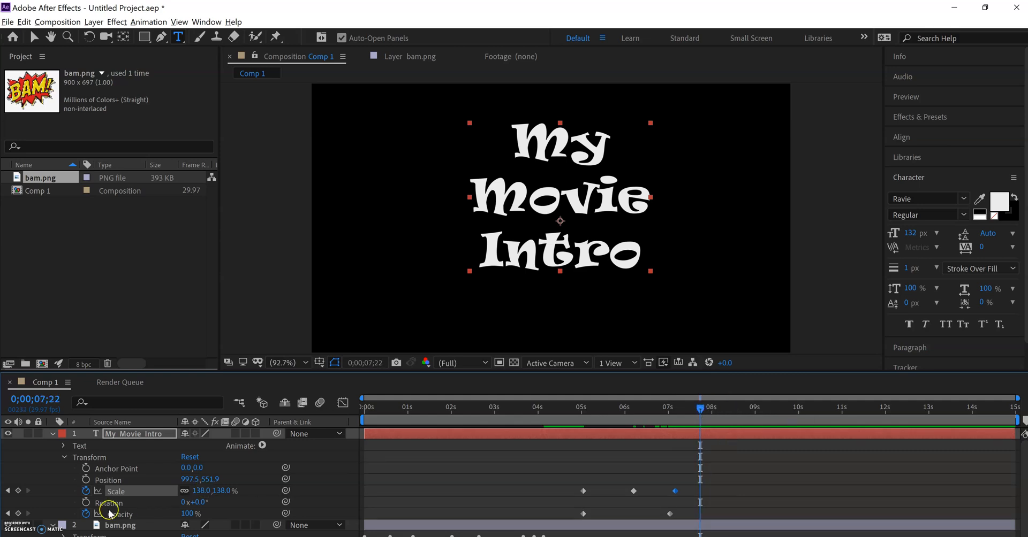
left_click(18, 513)
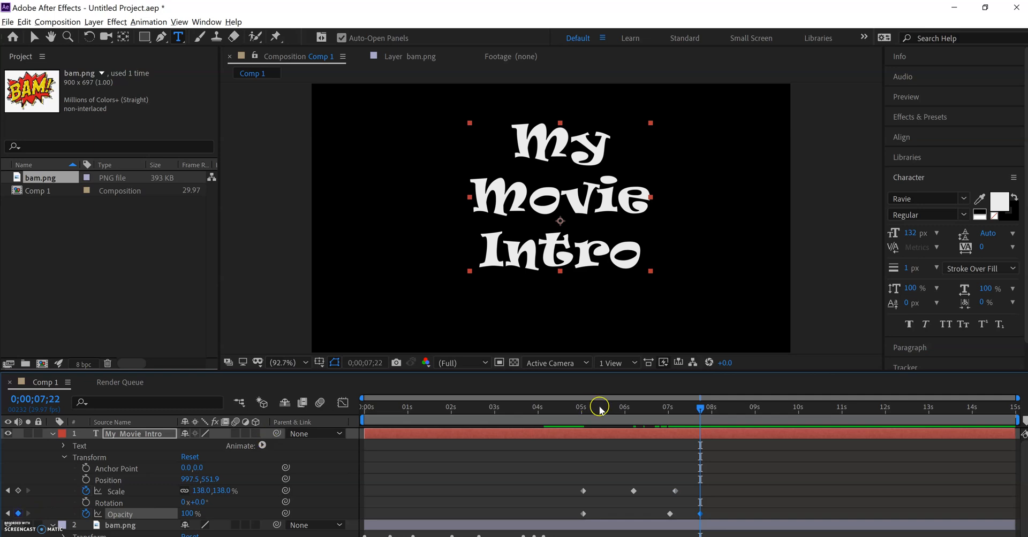
left_click_drag(699, 410, 757, 411)
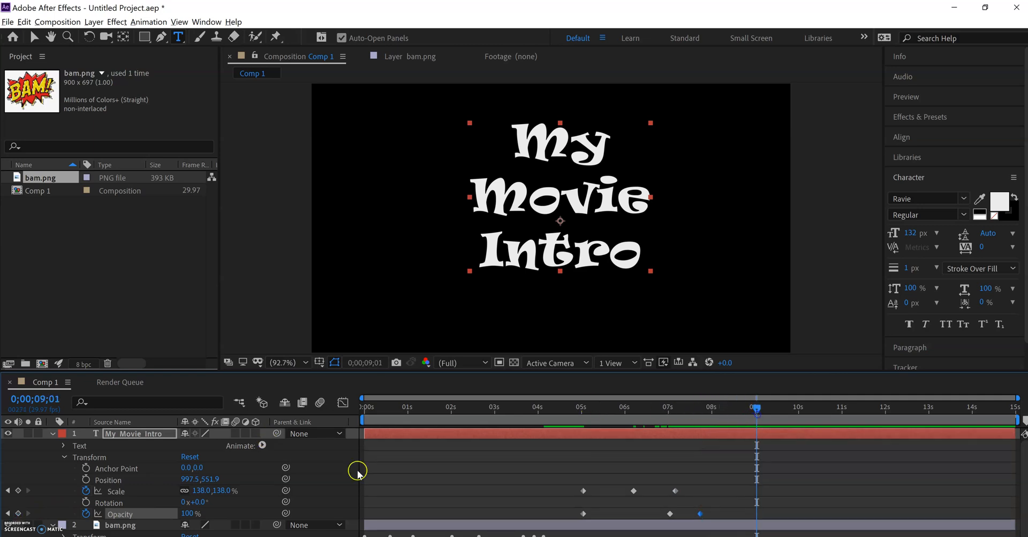
left_click_drag(184, 513, 130, 515)
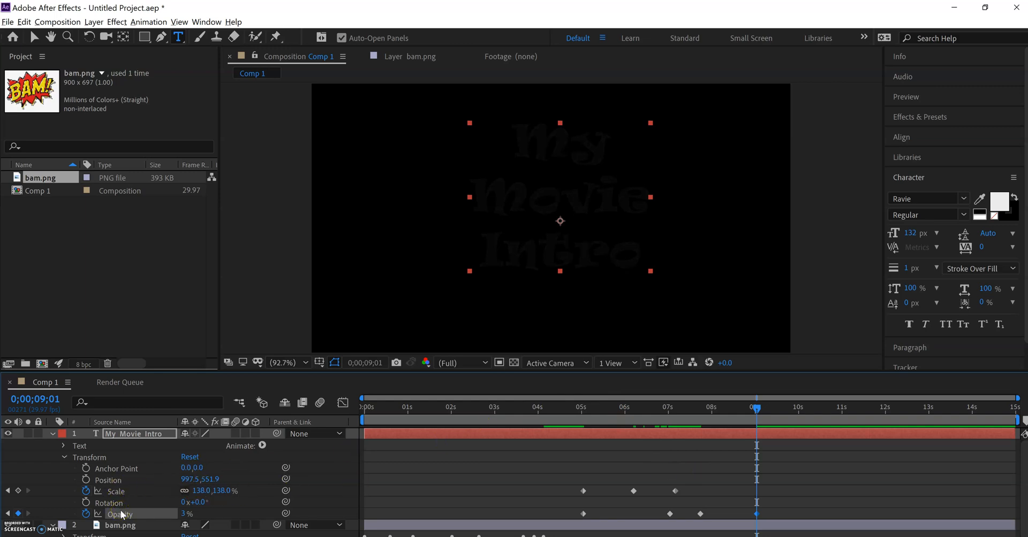
left_click_drag(212, 491, 129, 488)
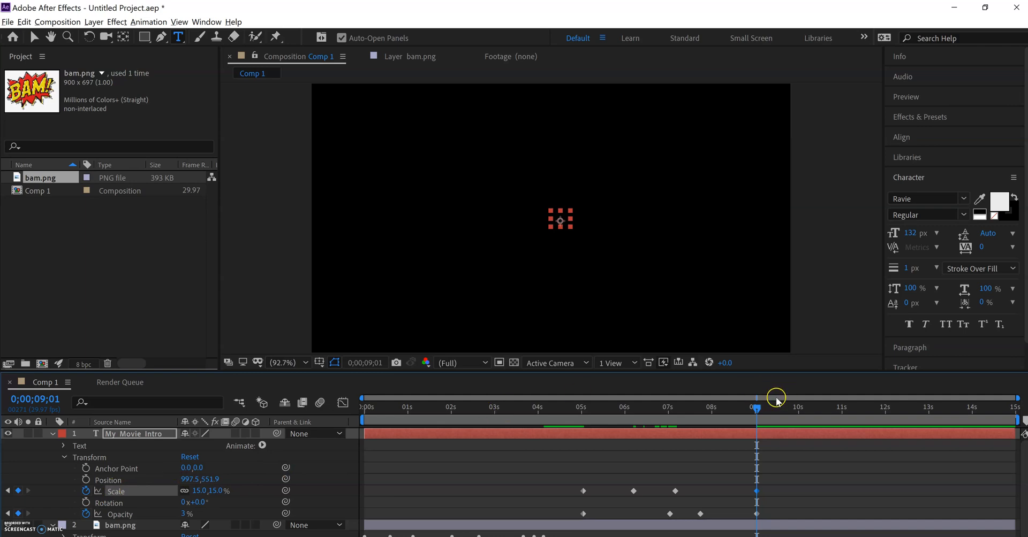
Add a Rotation keyframe of 0° to the title layer at 0;00;07;07 and one of 177° at 0;00;07;24
left_click_drag(756, 408, 678, 420)
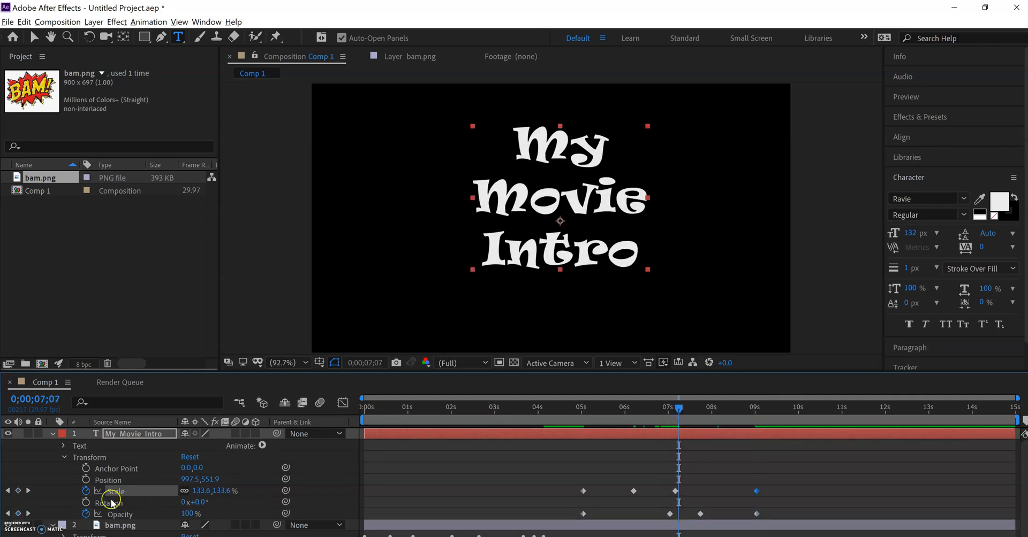
left_click(87, 505)
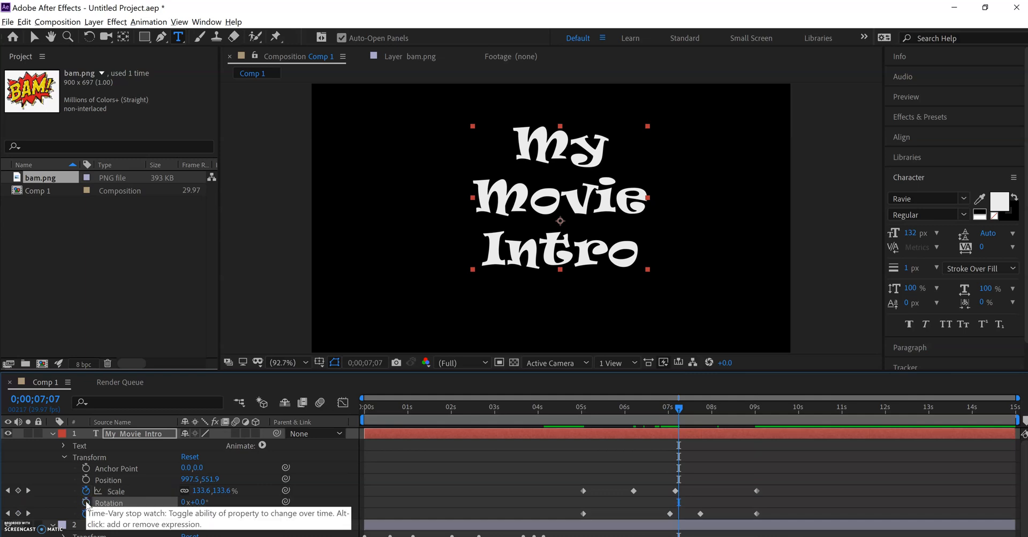
left_click(88, 503)
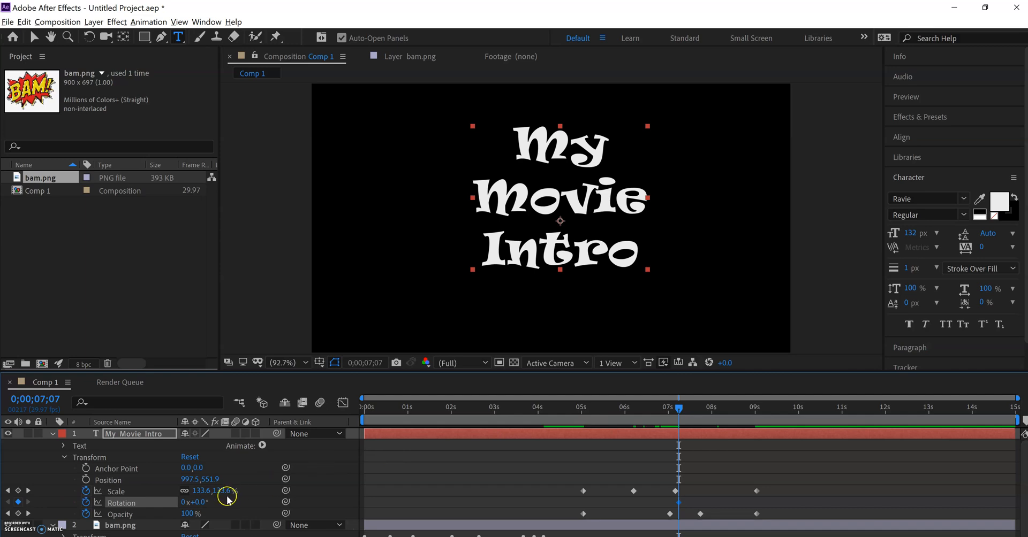
left_click_drag(680, 408, 705, 406)
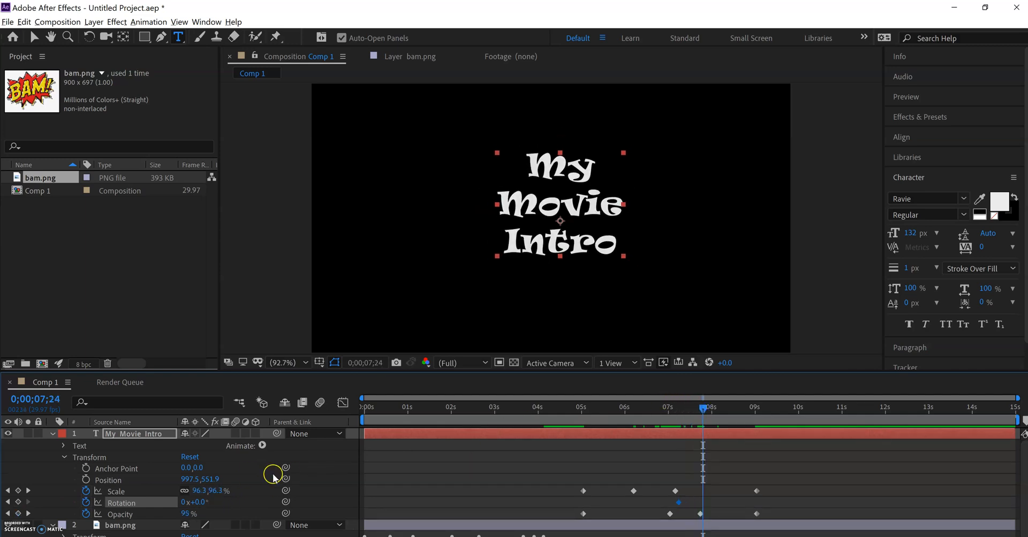
left_click(196, 503)
left_click(248, 506)
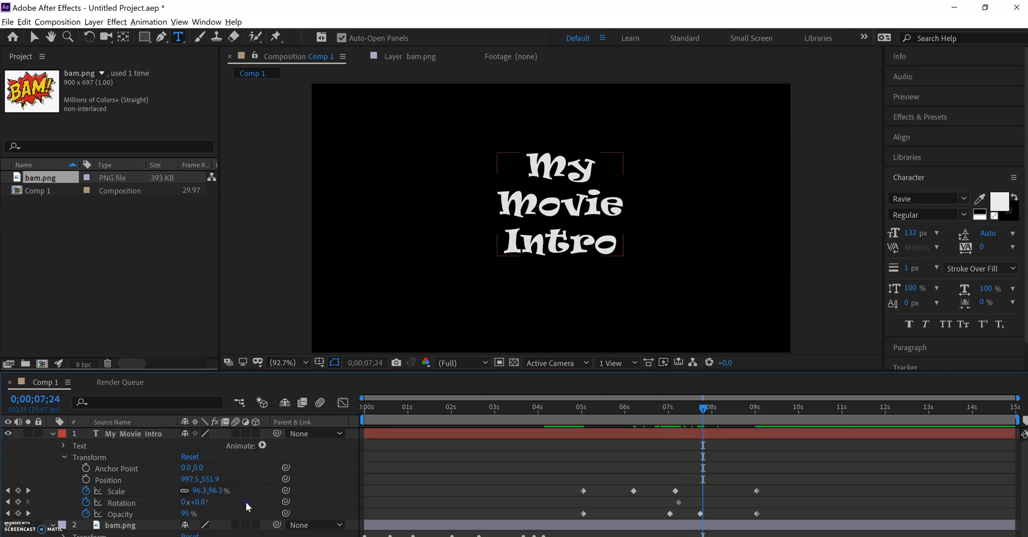
left_click_drag(197, 500, 321, 503)
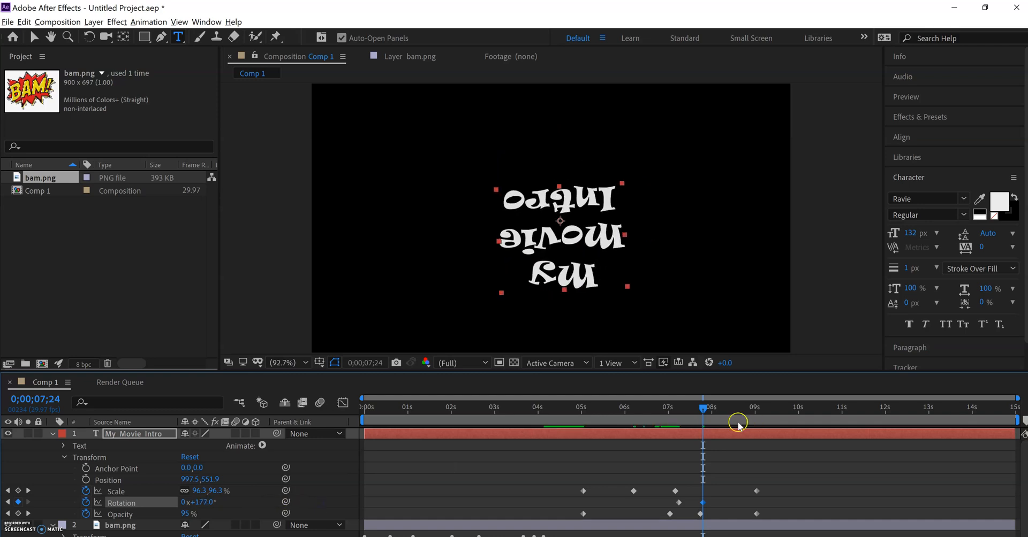
Set the title's Rotation to 1x+2° at 0;00;08;29 and move the 177° Rotation keyframe to just past 8 seconds
left_click_drag(703, 409, 754, 411)
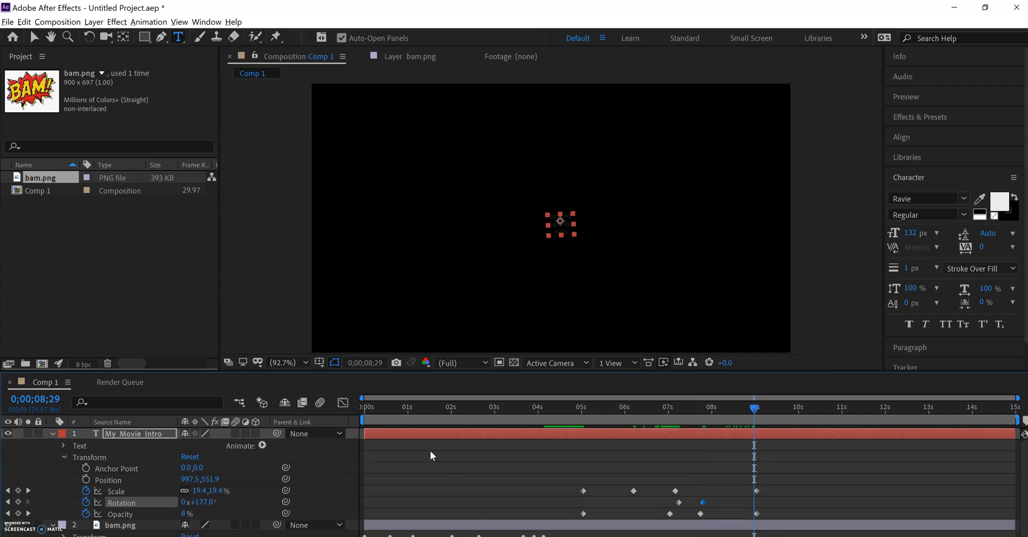
left_click_drag(204, 502, 325, 498)
left_click(767, 453)
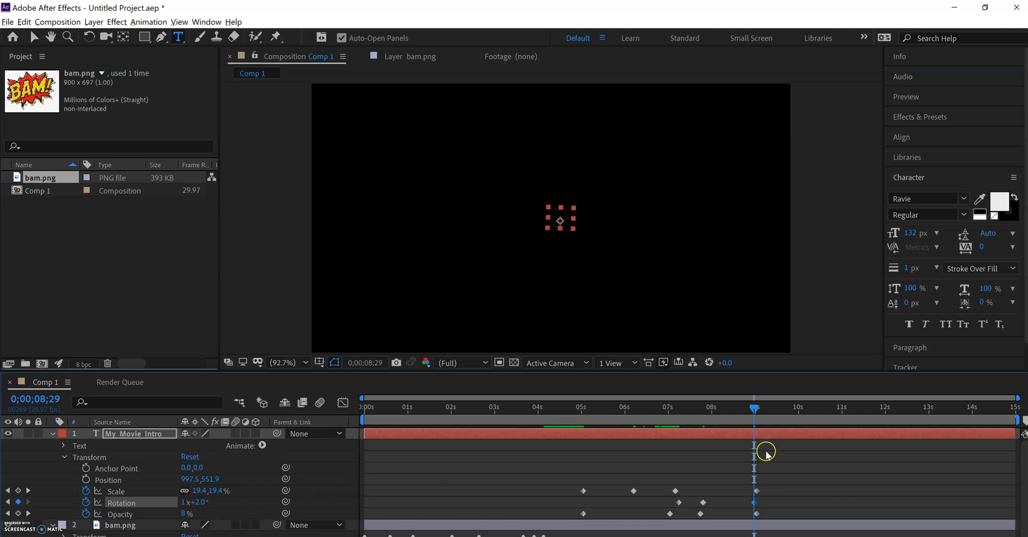
left_click_drag(703, 503, 722, 503)
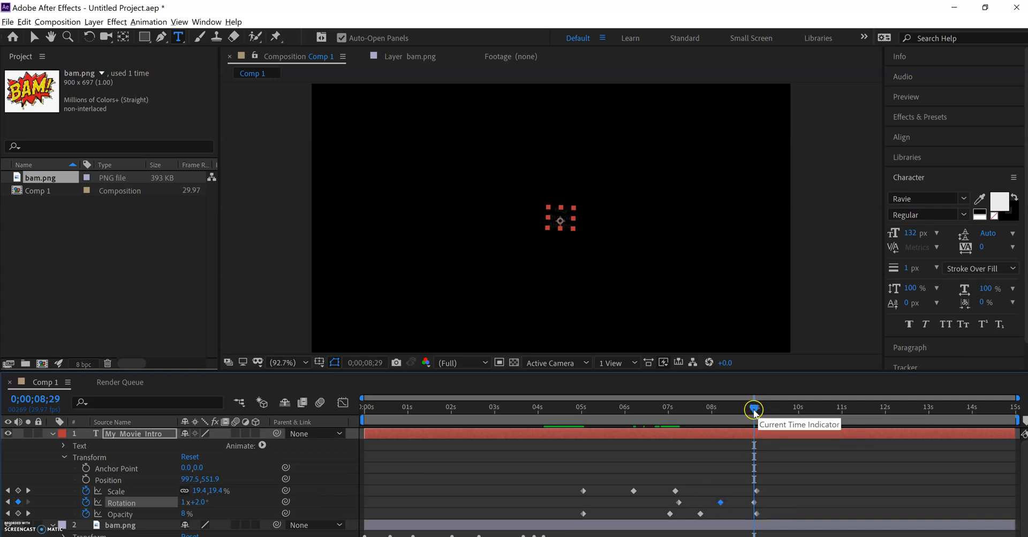
Play back the title animation from 0;00;05;02
left_click_drag(753, 410, 584, 421)
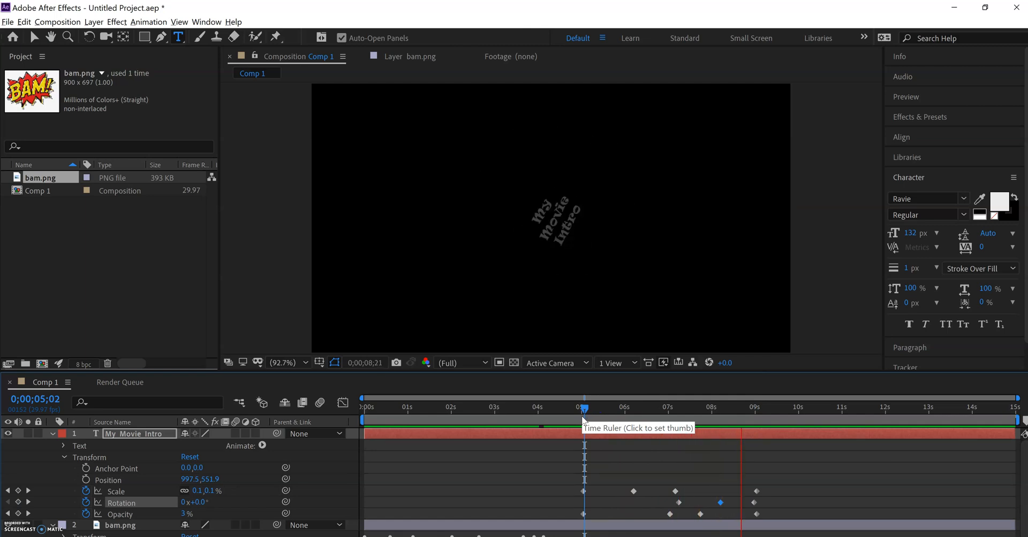
key("space")
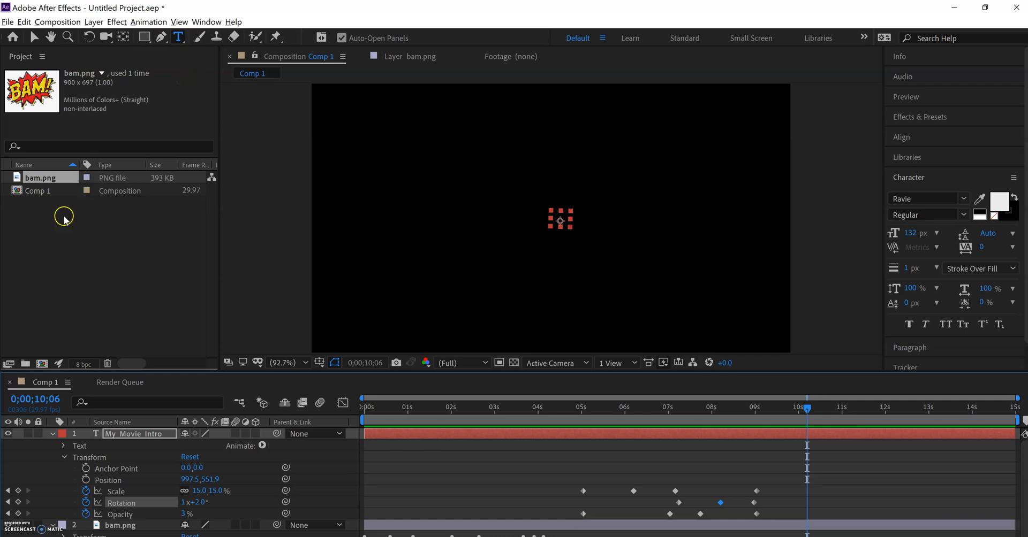
Collapse the properties of the title and bam.png layers and shorten the work area to end just before 11 seconds
left_click(66, 458)
left_click(65, 457)
left_click(63, 458)
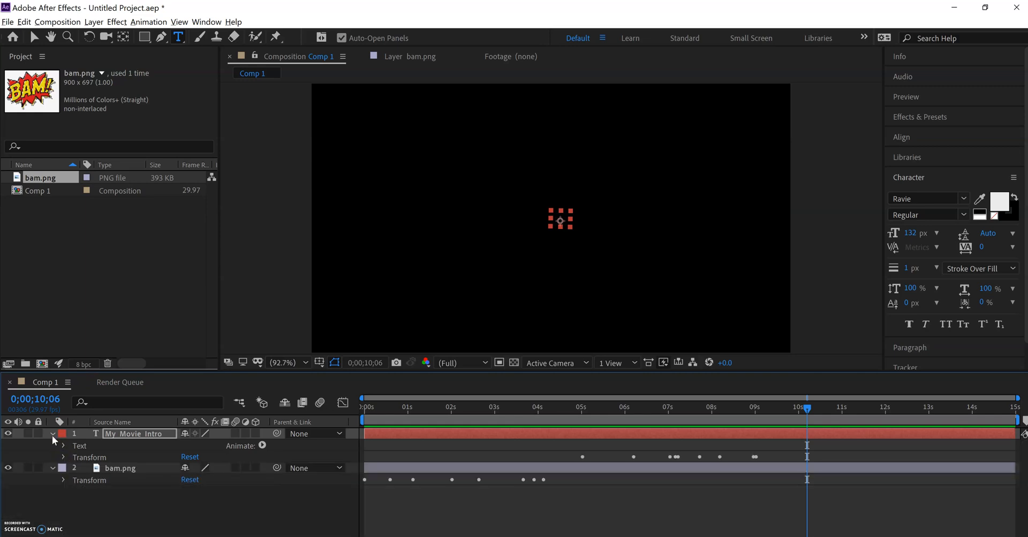
left_click(53, 434)
left_click(52, 446)
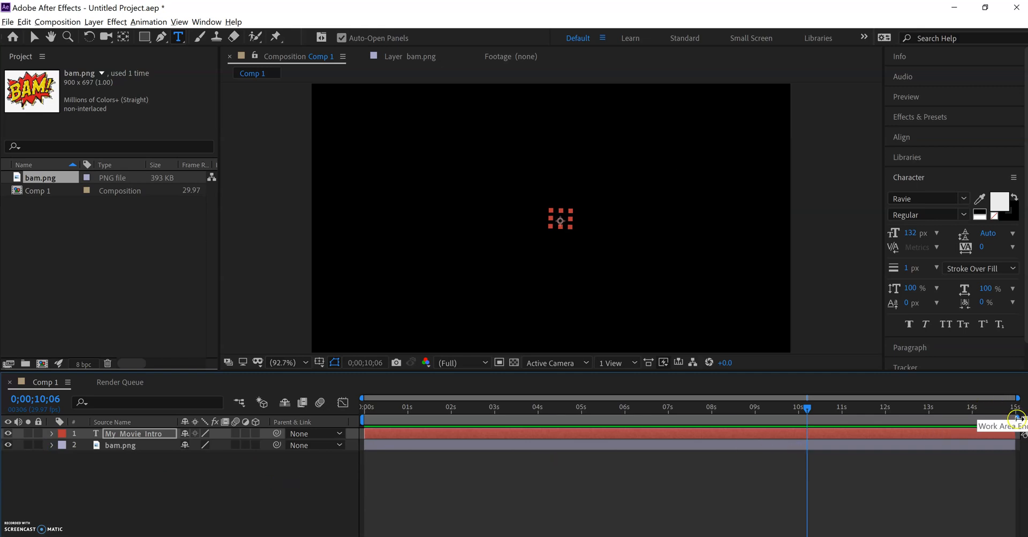
left_click_drag(1016, 420, 835, 423)
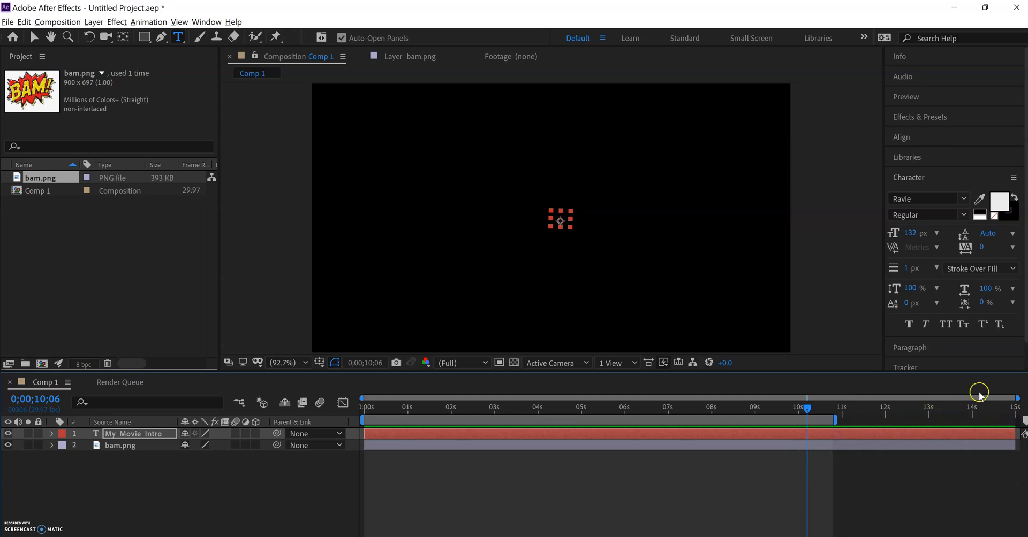
left_click_drag(1016, 398, 921, 399)
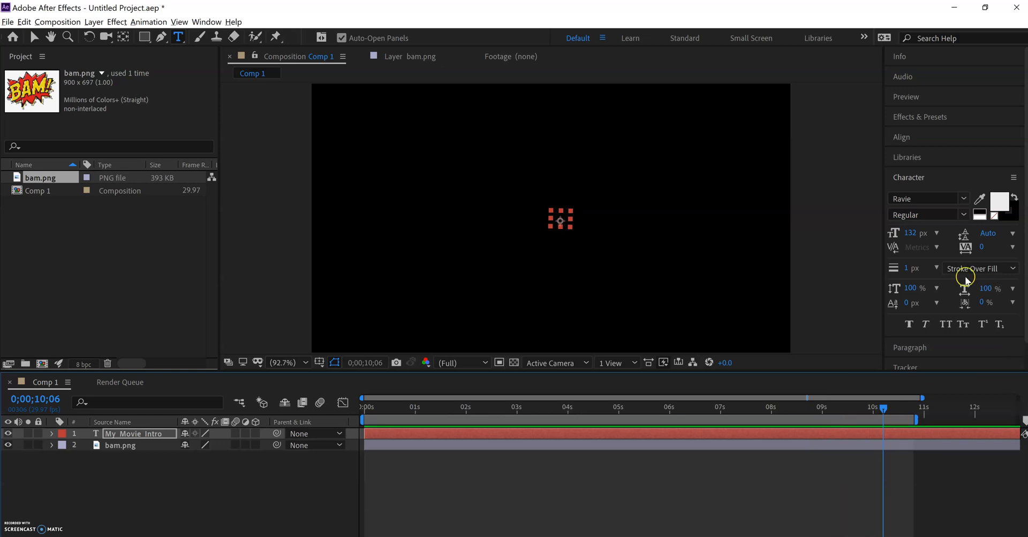
Align the title layer to the composition's horizontal and vertical center
left_click(931, 140)
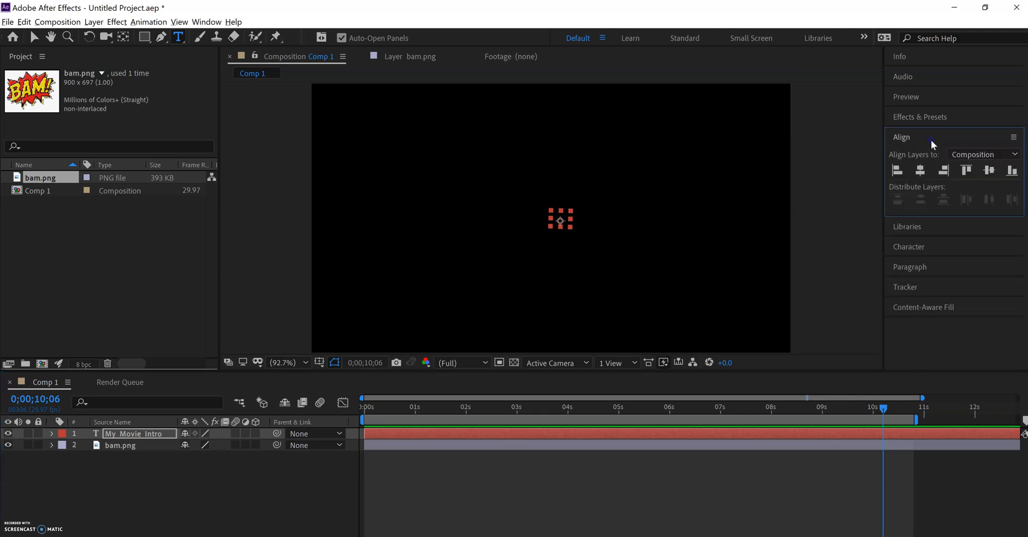
left_click(920, 170)
left_click(988, 170)
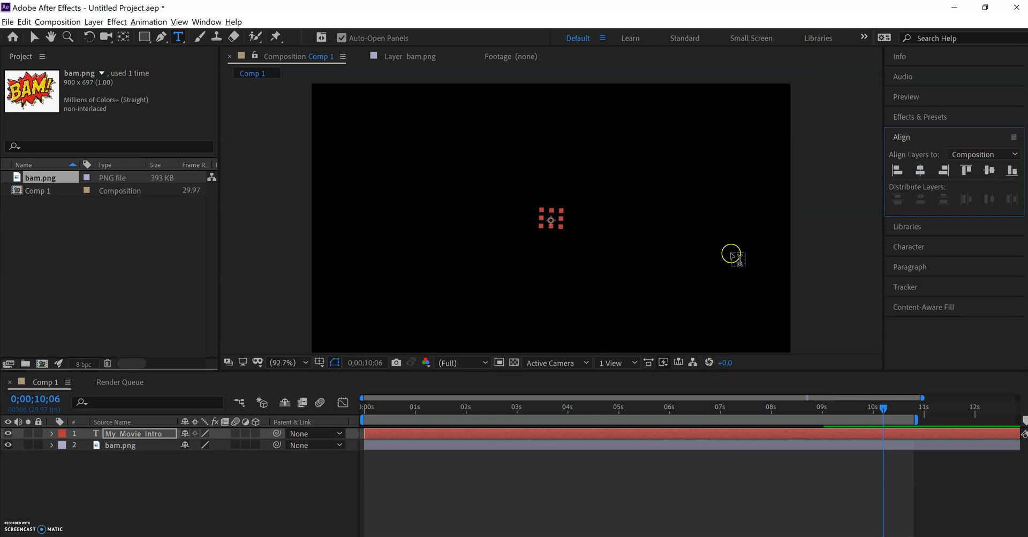
left_click_drag(882, 407, 851, 393)
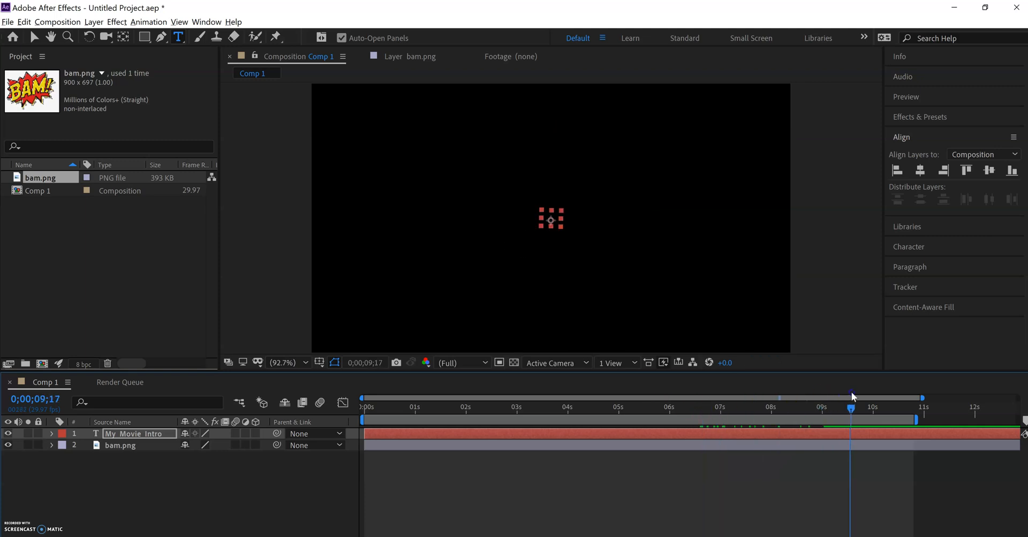
left_click(926, 239)
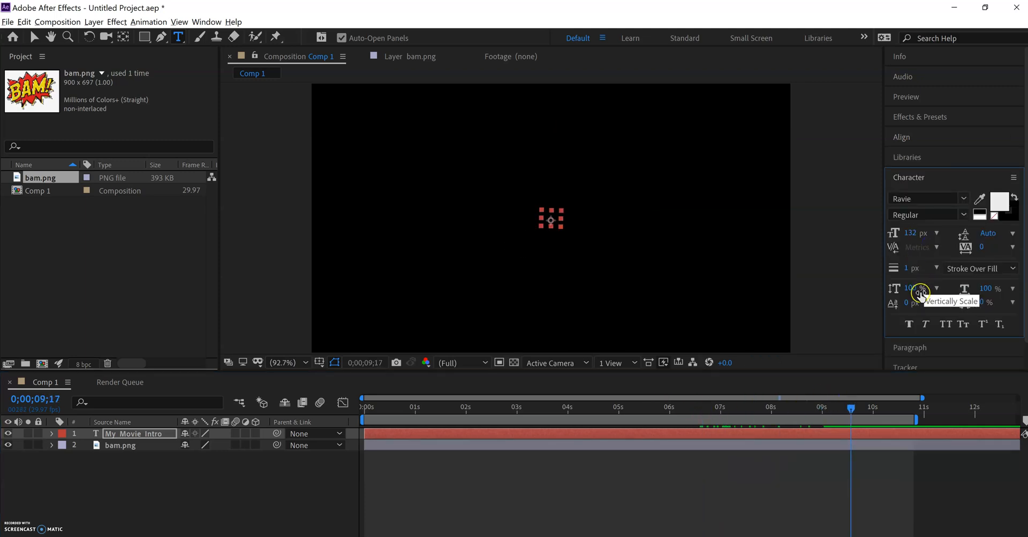
left_click(930, 349)
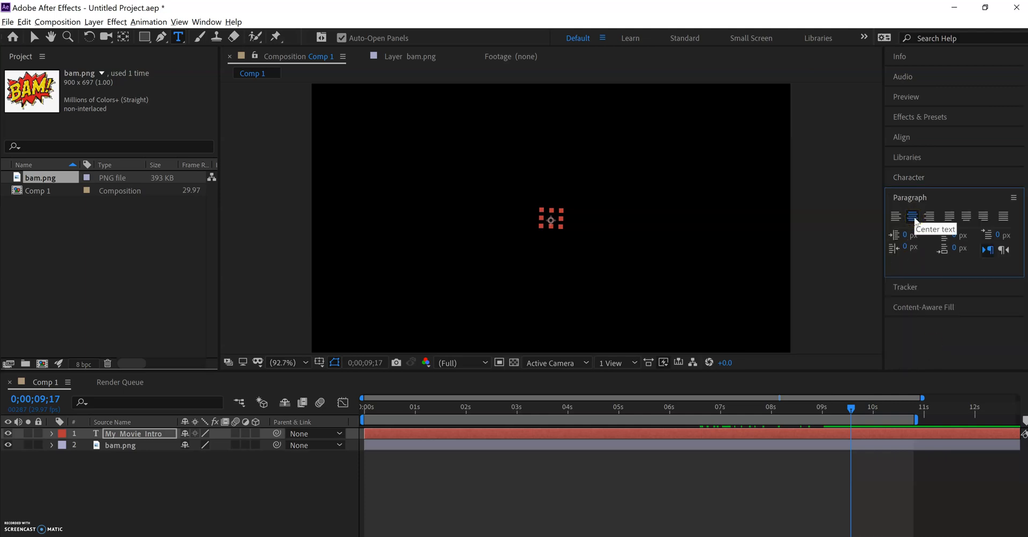
mouse_move(851, 408)
left_mouse_down()
mouse_move(732, 410)
mouse_move(849, 408)
mouse_move(864, 395)
left_mouse_up()
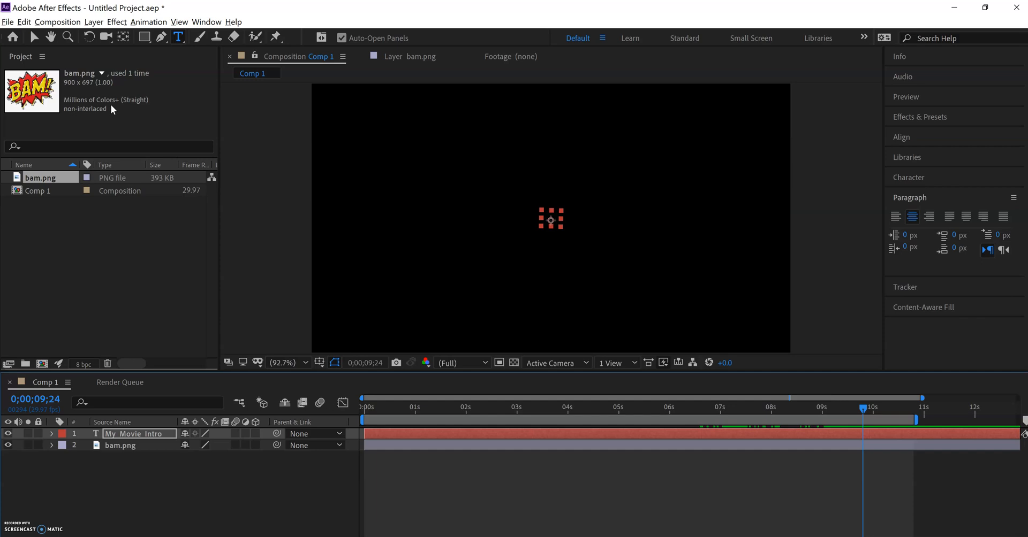
left_click_drag(45, 43, 54, 55)
Add the composition Comp 1 to the Render Queue for export
left_click(7, 22)
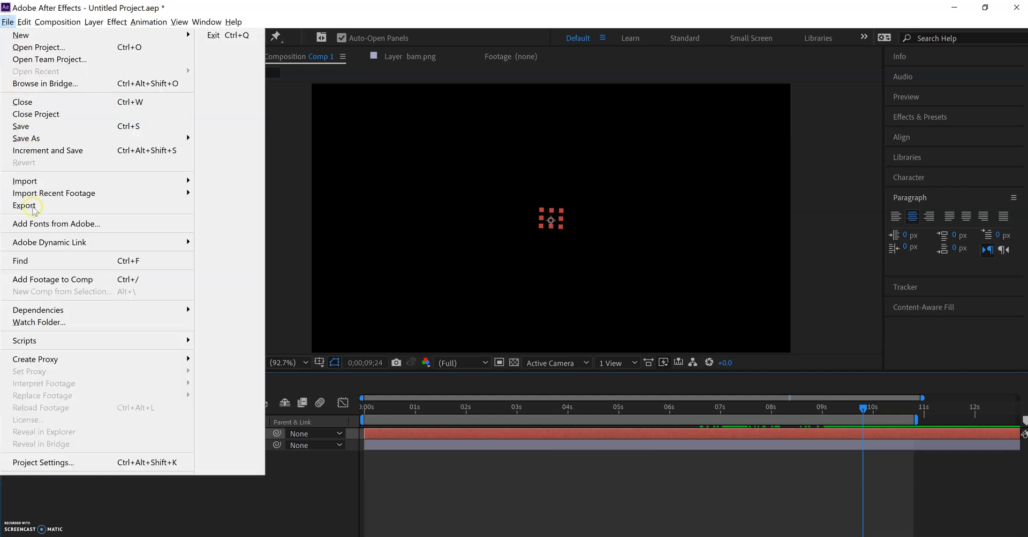
mouse_move(27, 205)
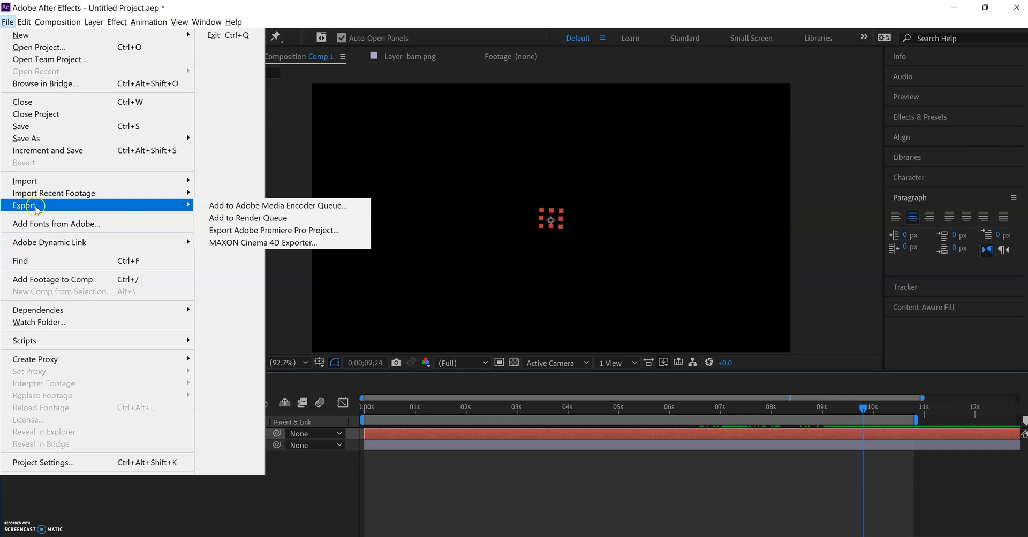
left_click(245, 218)
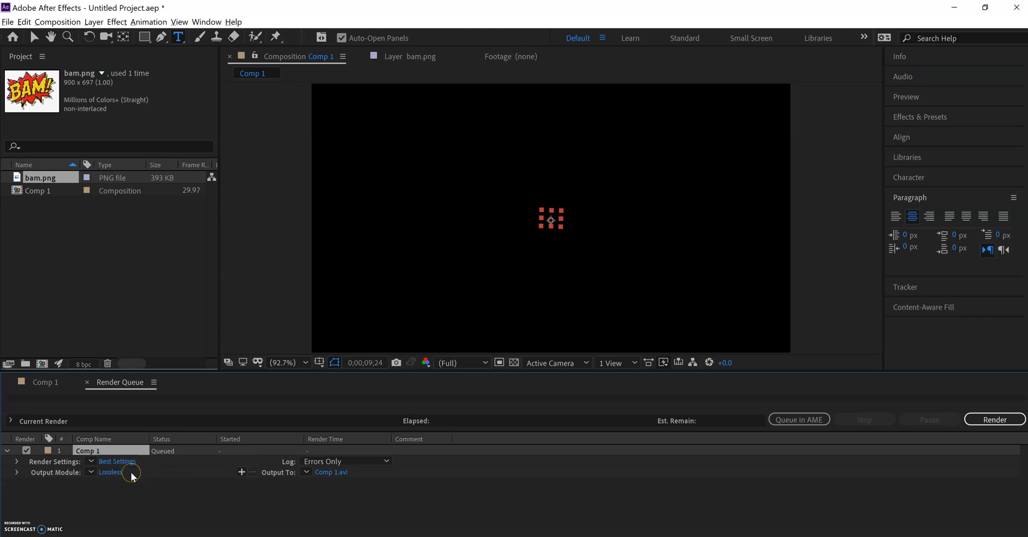
Set the render's output file to "my intro.avi" on the Desktop and save that destination
left_click(334, 474)
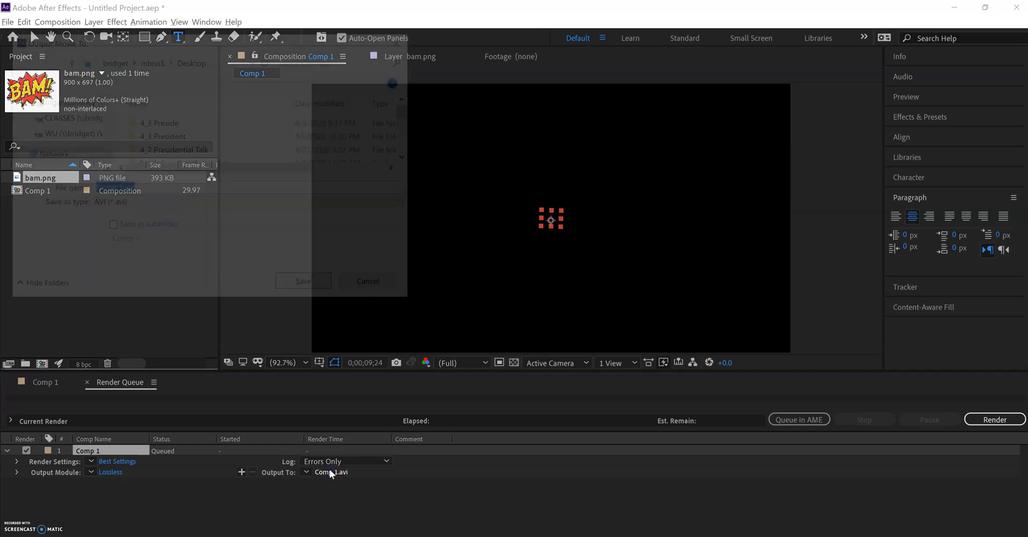
left_click(117, 188)
left_click_drag(118, 187, 103, 189)
type("my intro.avi")
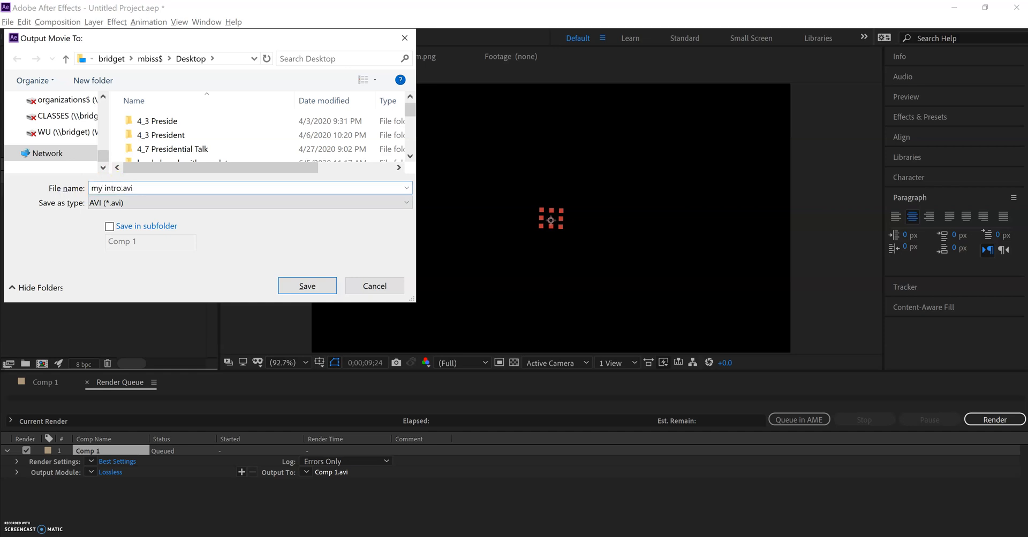
left_click(306, 286)
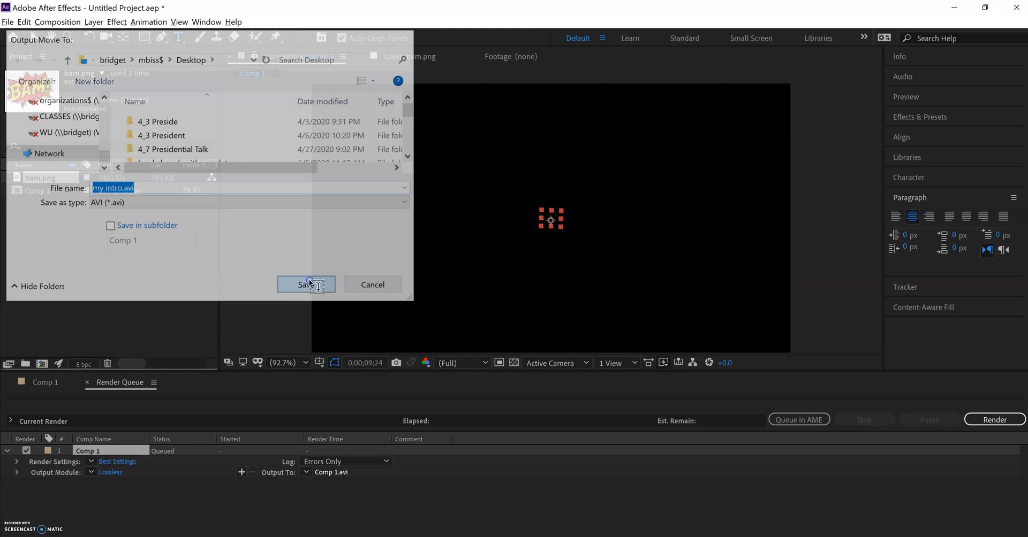
Reopen the render's output destination, choose the Desktop folder under This PC and save the output there as my intro.avi
left_click(330, 471)
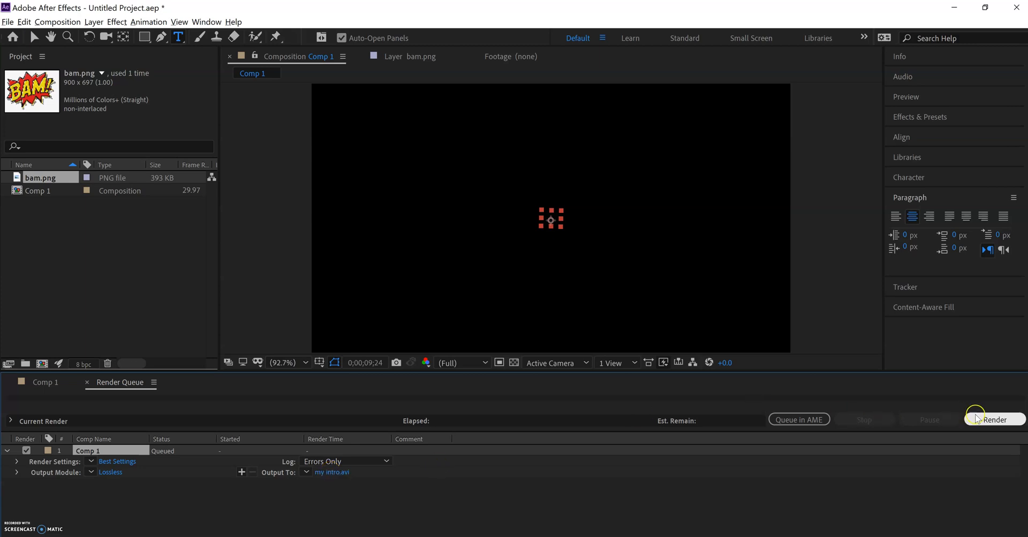
left_click(329, 472)
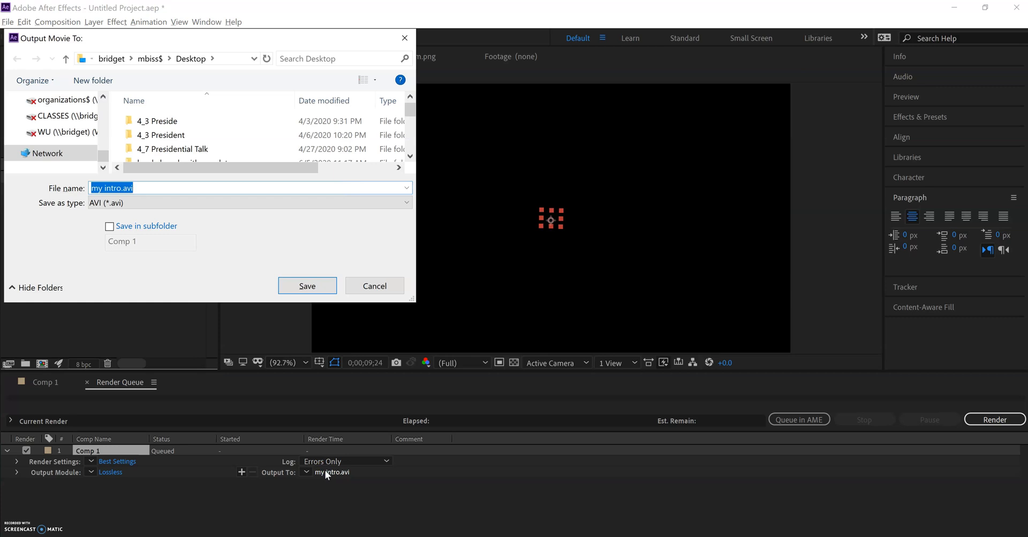
left_click_drag(102, 154, 109, 107)
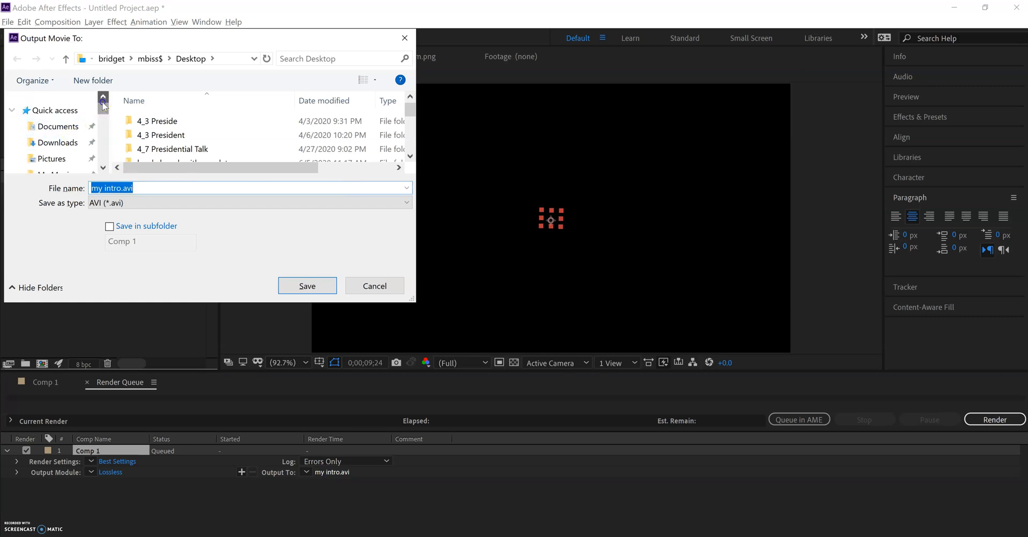
left_click_drag(102, 111, 103, 116)
left_click(77, 121)
left_click(373, 236)
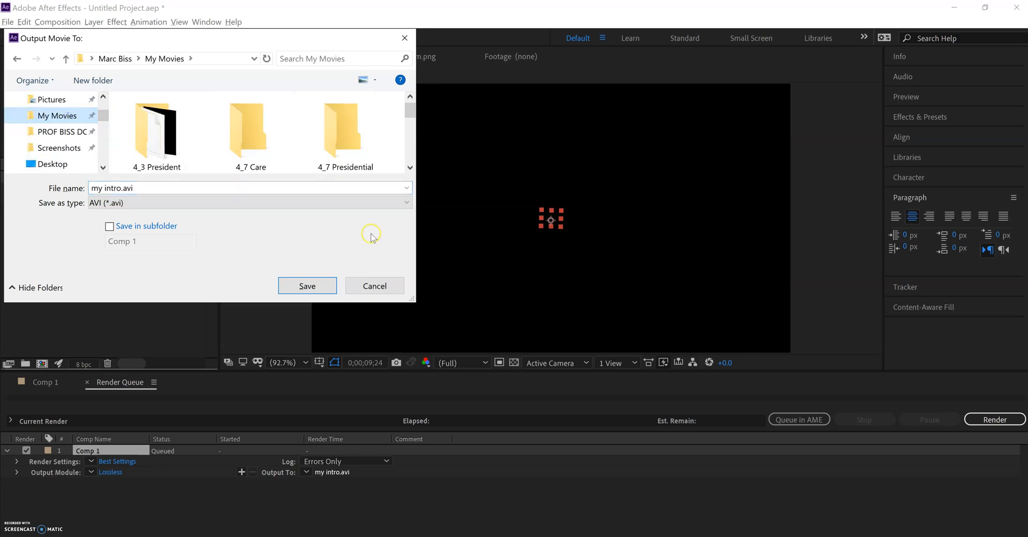
left_click(72, 165)
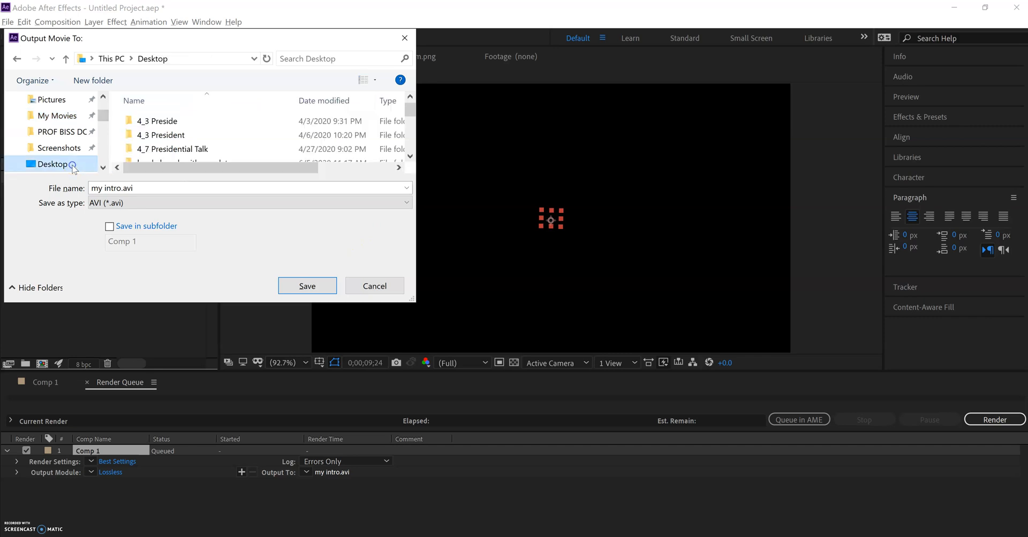
left_click(307, 287)
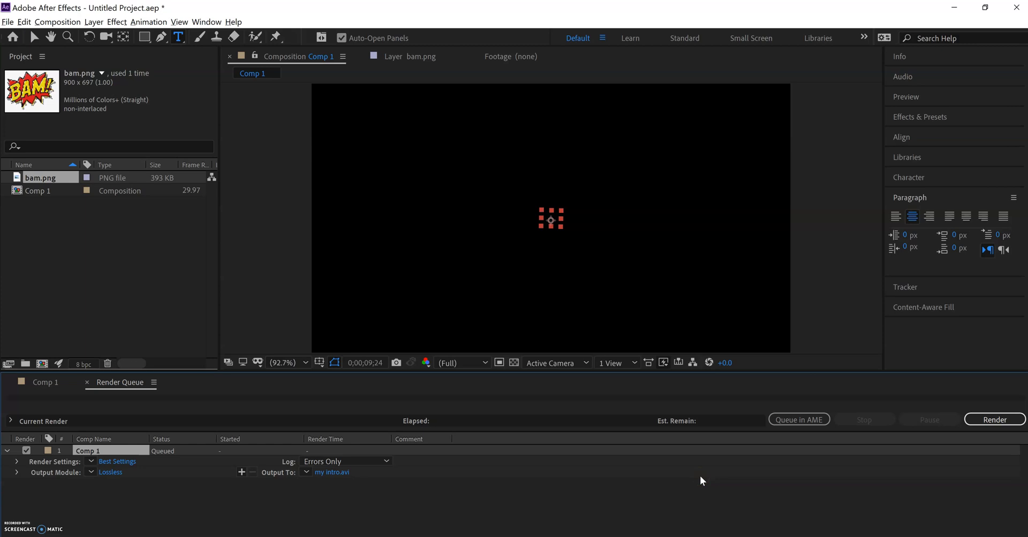
Render the queued Comp 1, then open the exported my intro.avi from the Windows desktop for playback
left_click(976, 421)
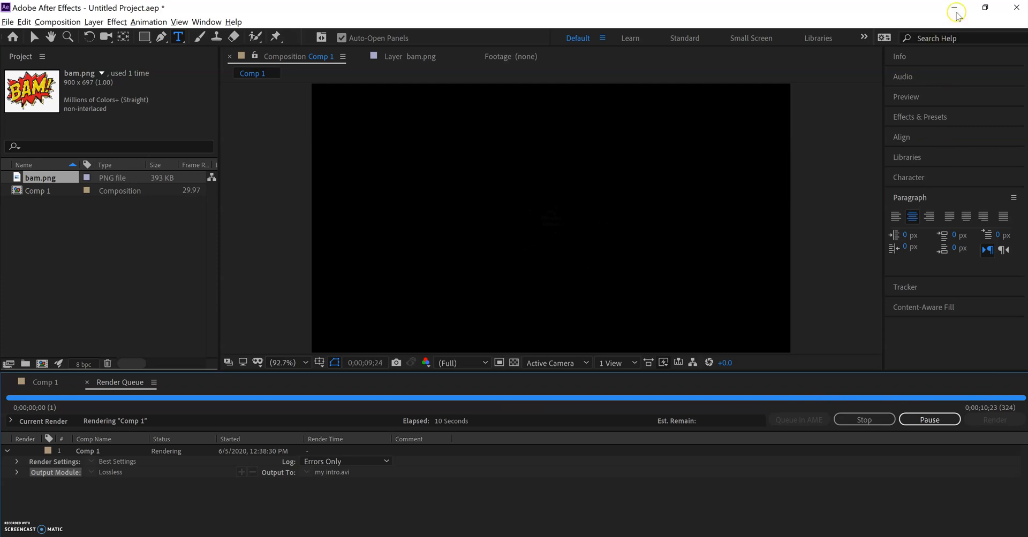
left_click(955, 7)
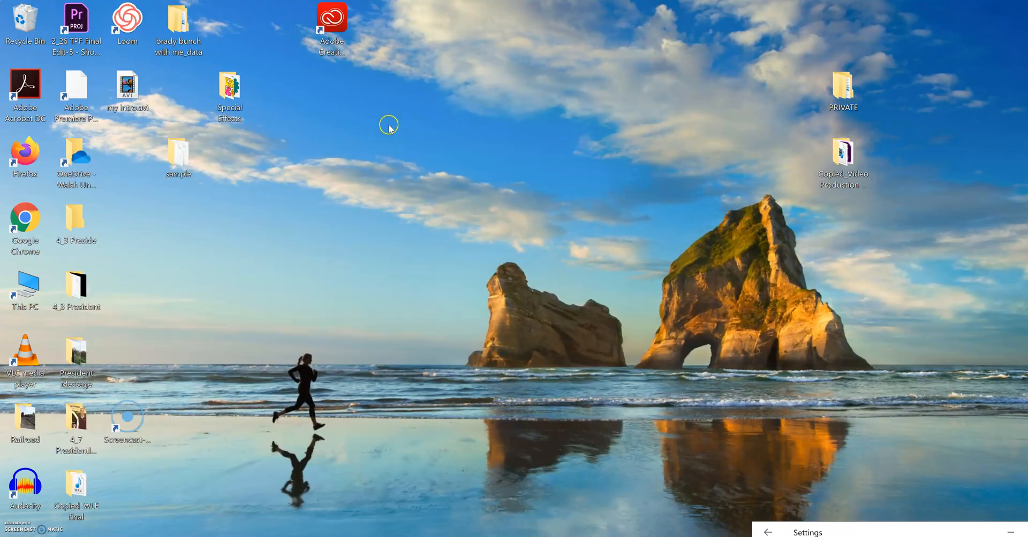
double_click(124, 92)
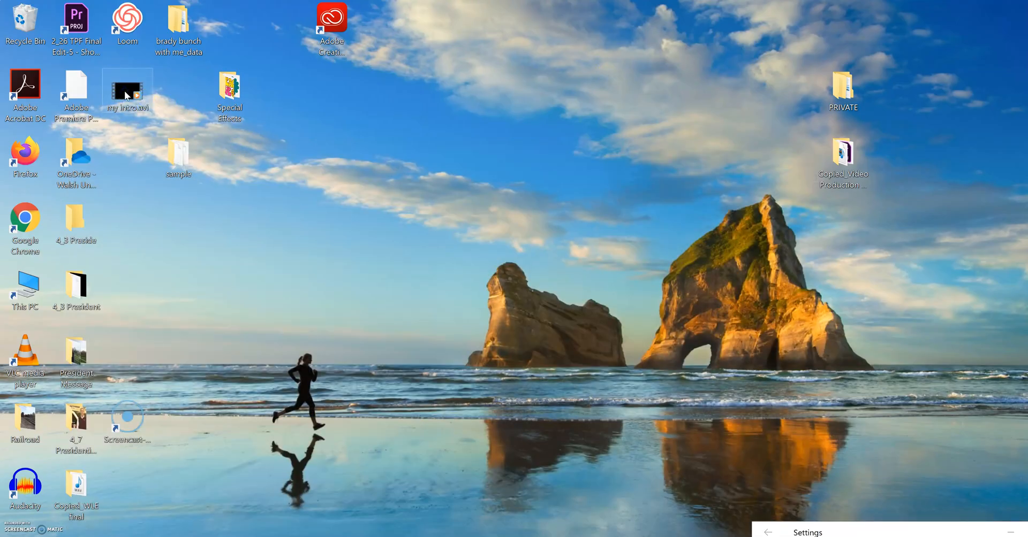